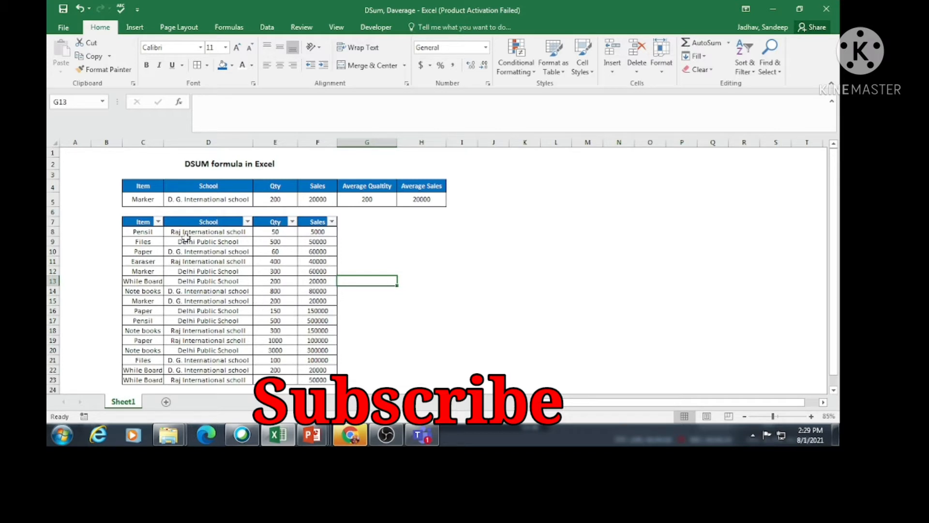
Step: Examine the data table's headings and the entries in its Item, School, Qty and Sales columns
left_click_drag(137, 221, 259, 224)
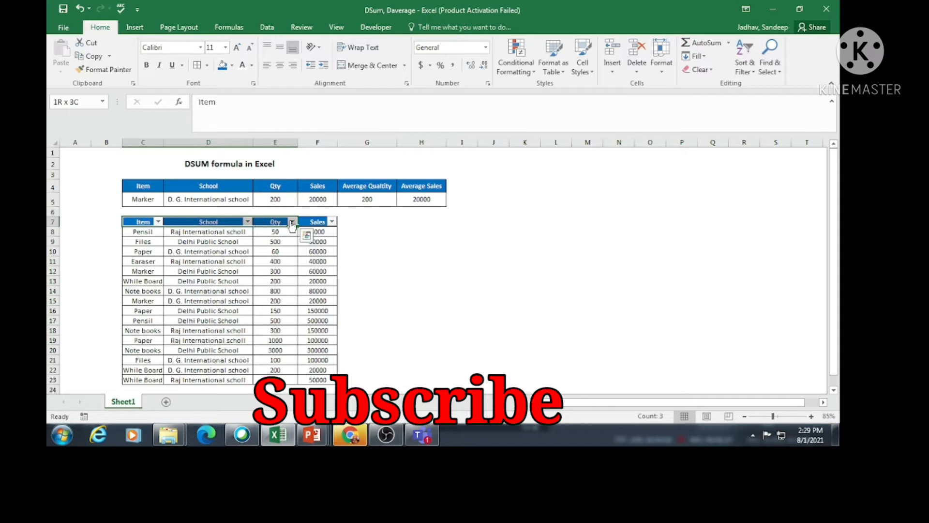
left_click(140, 271)
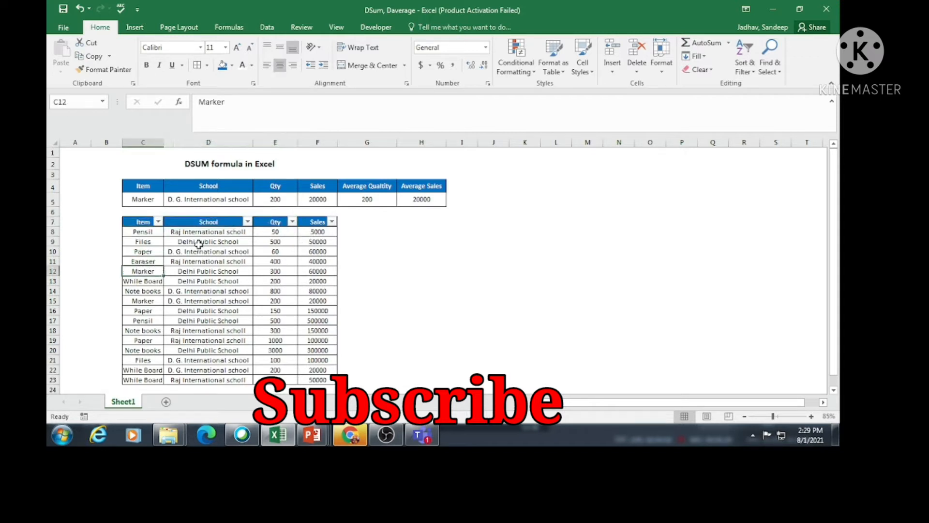
left_click(209, 222)
left_click(204, 251)
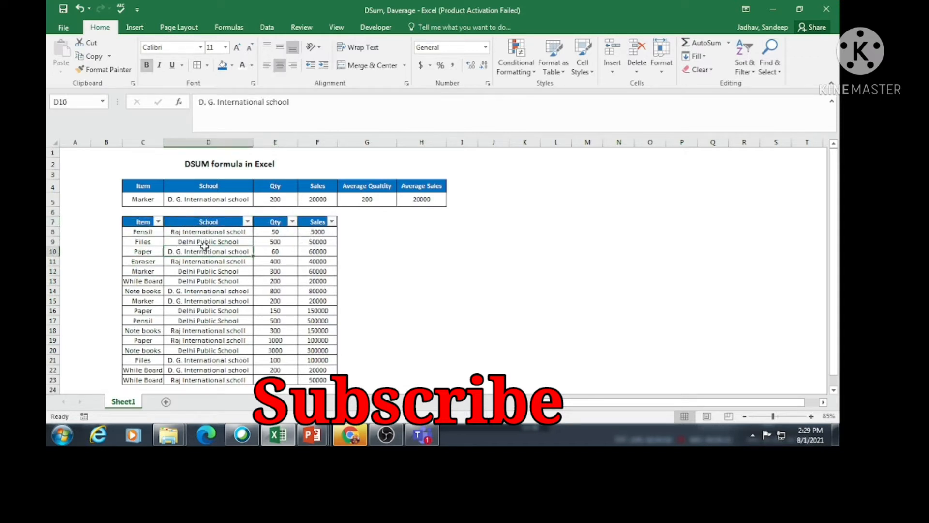
left_click(204, 281)
left_click(204, 321)
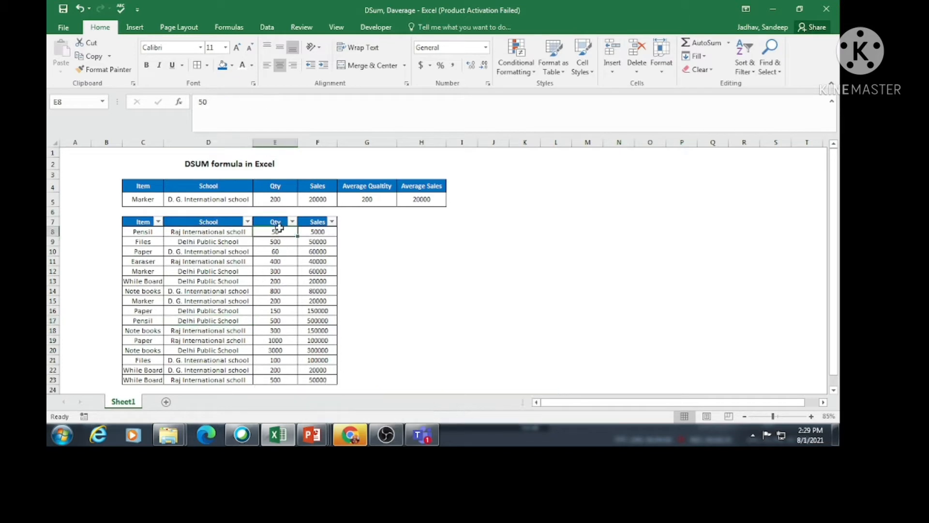
left_click(315, 222)
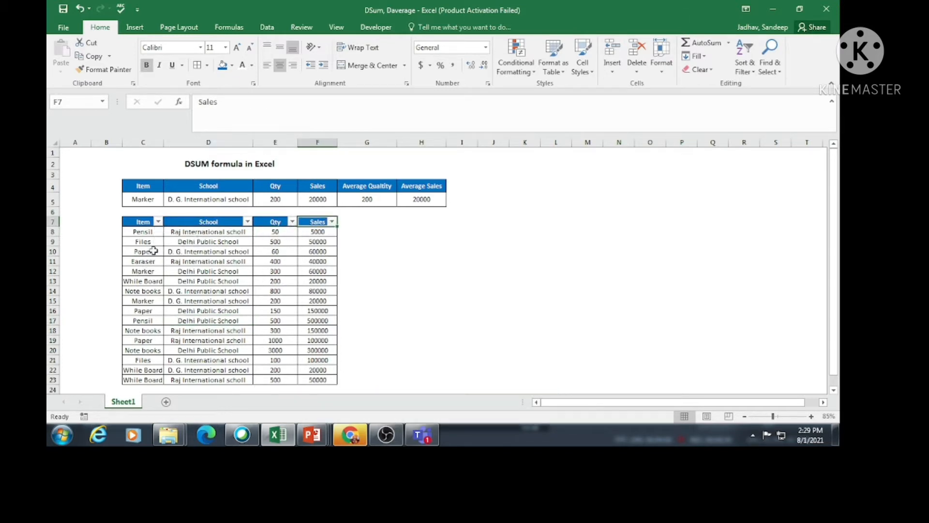
left_click(151, 240)
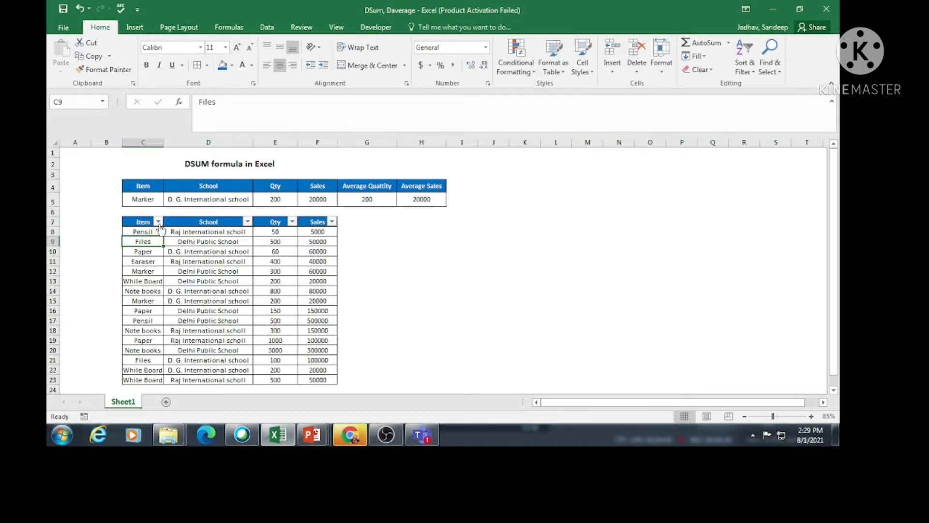
Step: Filter the data table's Item column to Files only and select the remaining quantities to check their total
left_click(158, 221)
left_click(205, 298)
left_click(208, 315)
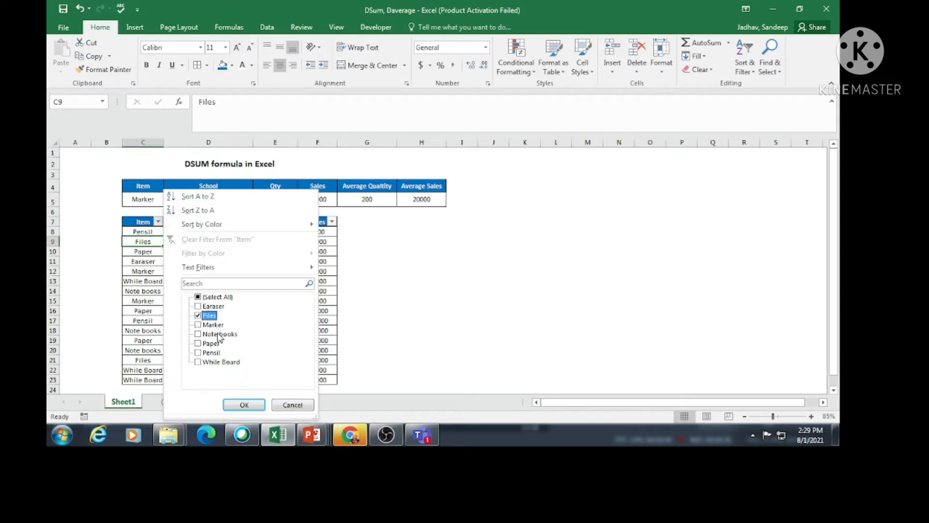
left_click(244, 405)
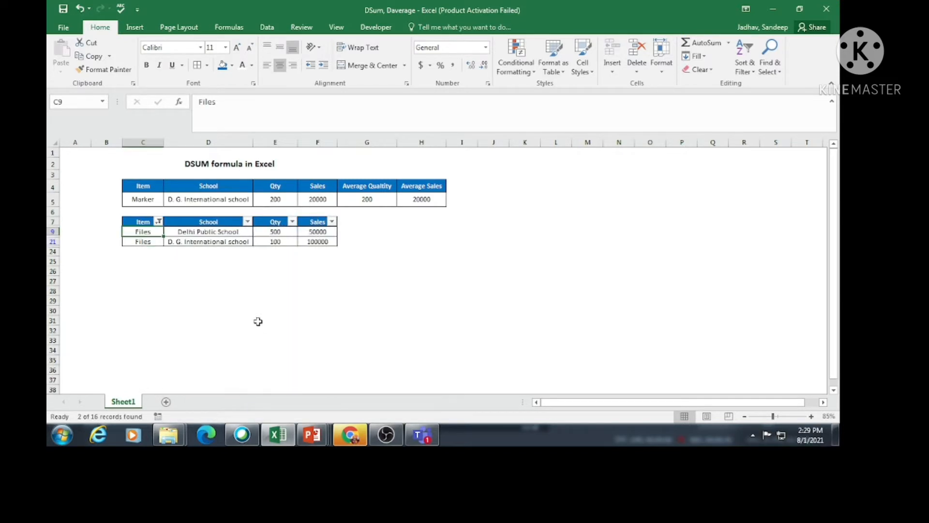
left_click(216, 232)
left_click(156, 230)
left_click_drag(280, 230, 281, 241)
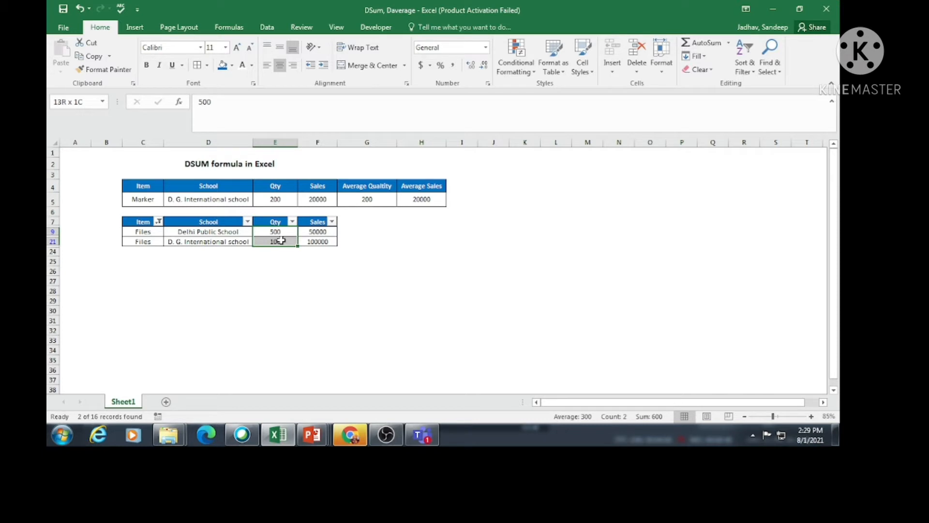
left_click_drag(280, 241, 281, 240)
Step: Clear the Files filter so that the data table shows all records
left_click(210, 222)
key("alt+d")
key("f")
key("s")
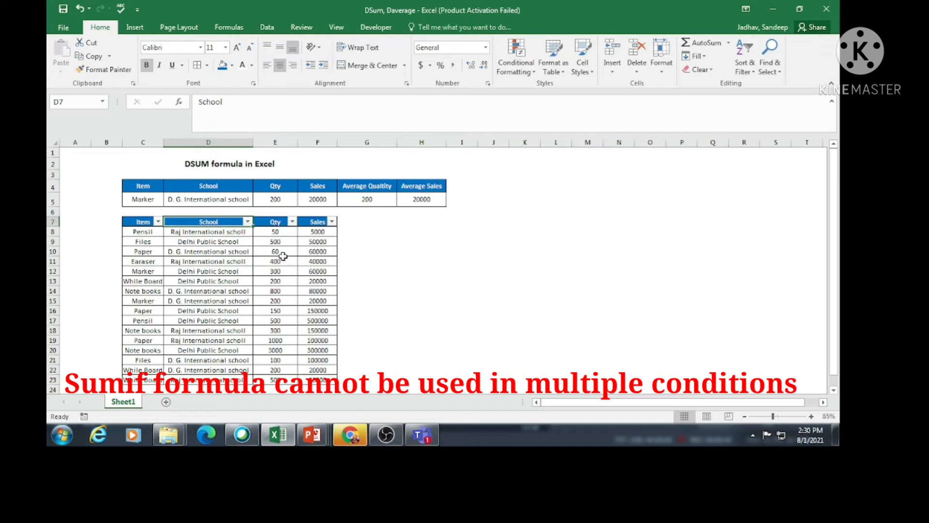
Step: Filter the data table's Item column to Marker only
left_click(158, 222)
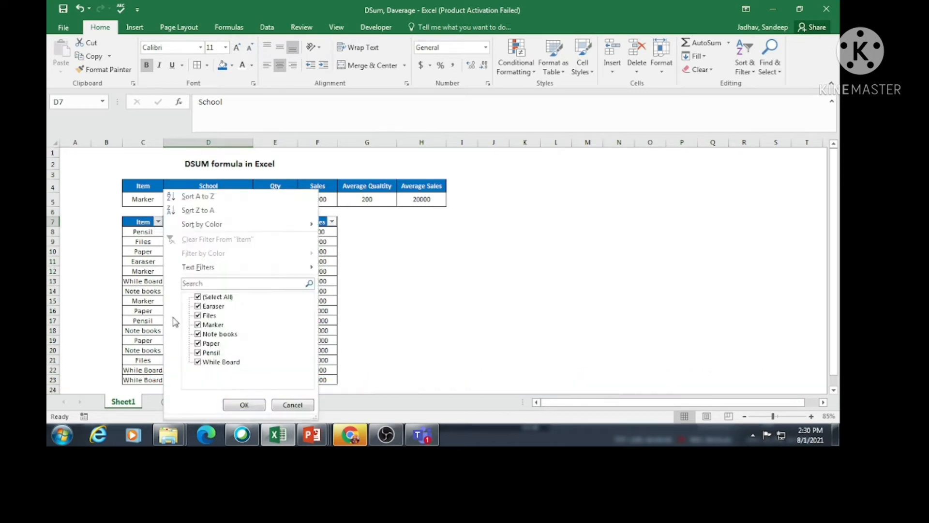
left_click(211, 297)
left_click(212, 325)
left_click(244, 405)
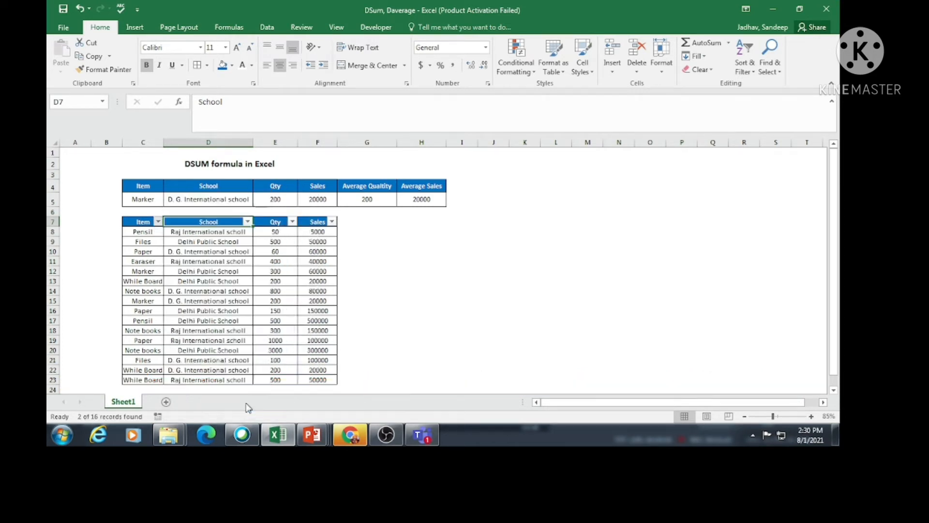
Step: Narrow the School column to Delhi Public School and check the quantity of the matching record
left_click(247, 222)
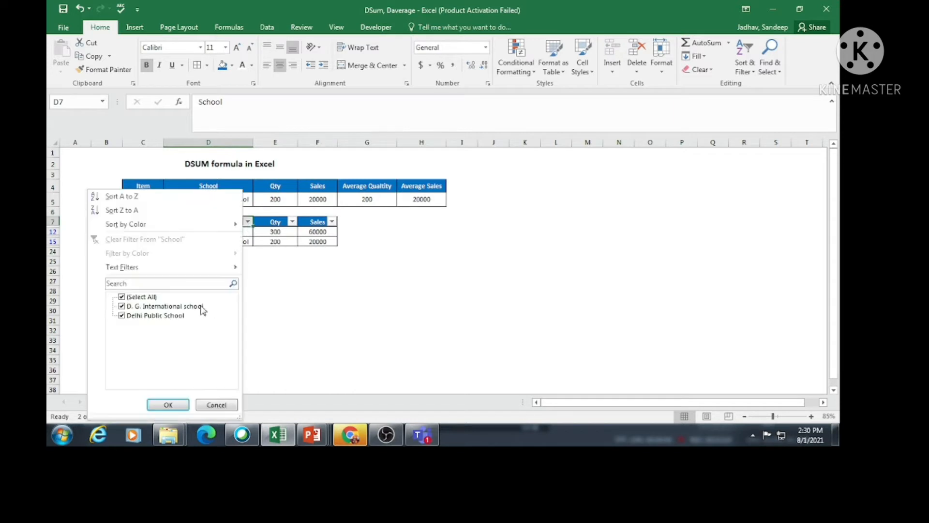
left_click(141, 297)
left_click(151, 316)
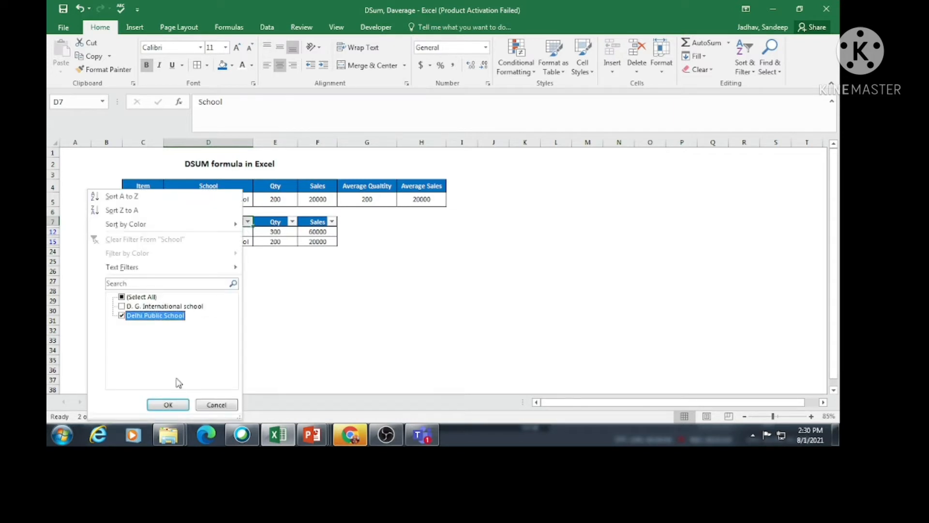
left_click(174, 408)
left_click(273, 233)
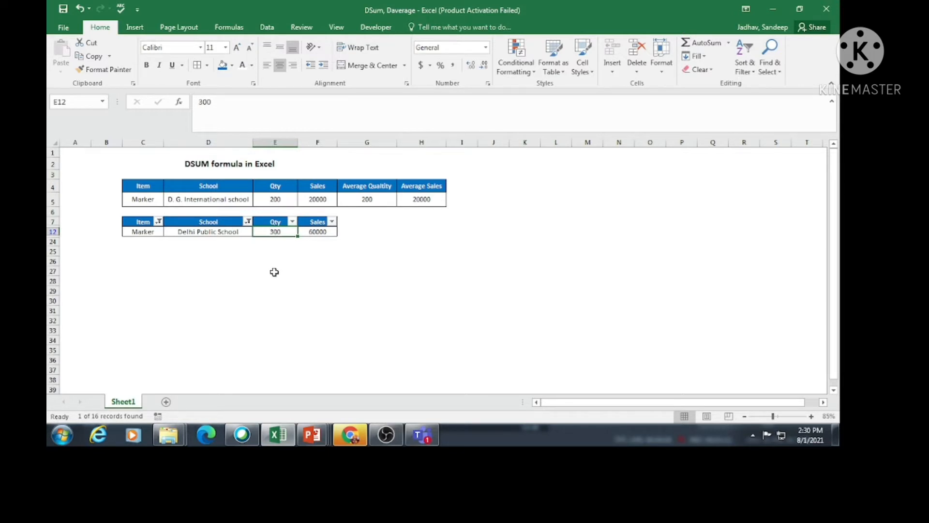
Step: Clear the Item and School filters from the data table
key("alt+d")
key("f")
key("s")
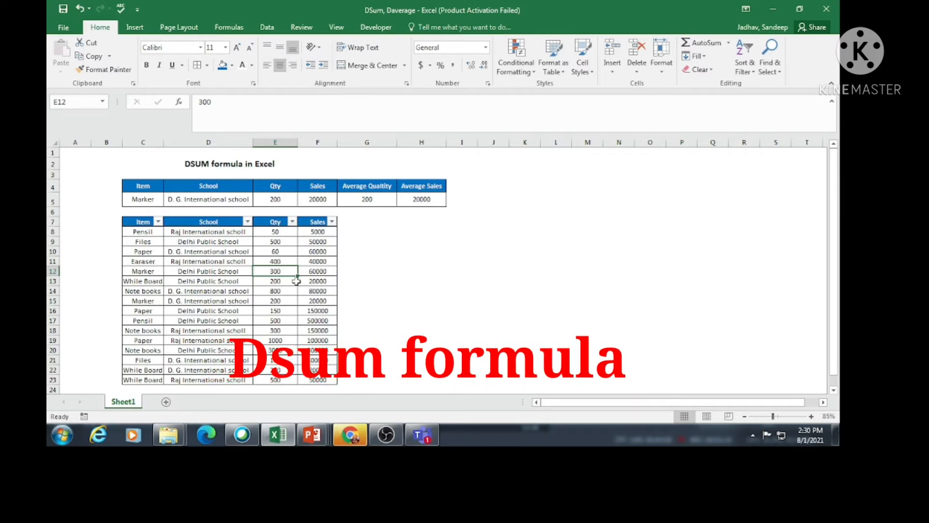
Step: Examine the summary table's item and school criteria and the DAVERAGE formula in cell G5
left_click(349, 188)
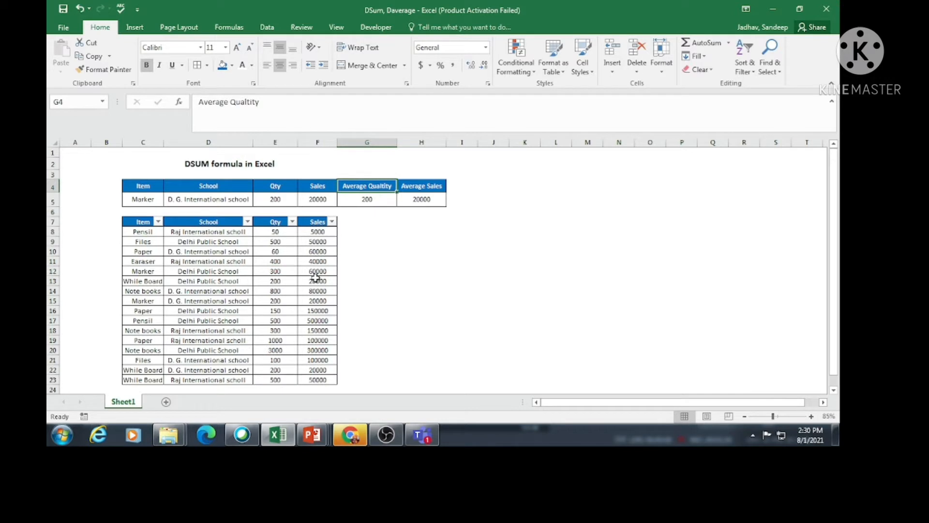
left_click(150, 197)
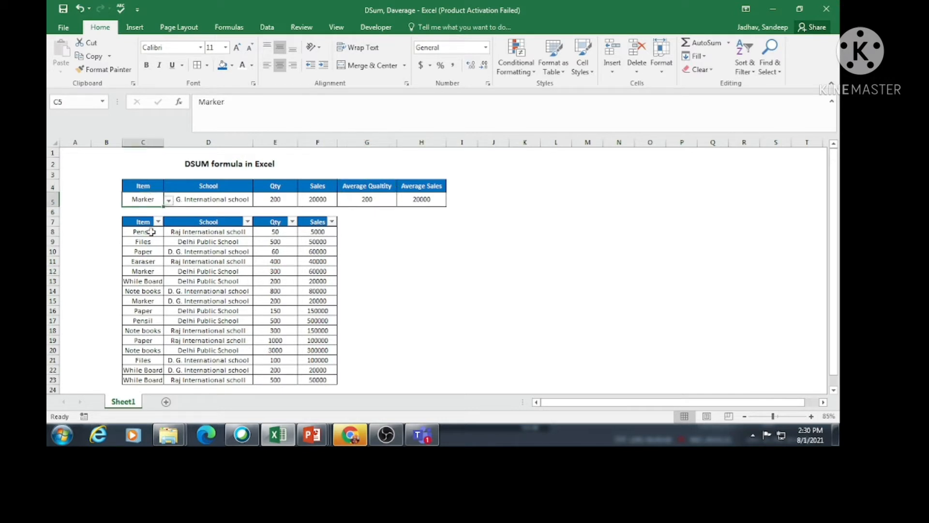
left_click(226, 196)
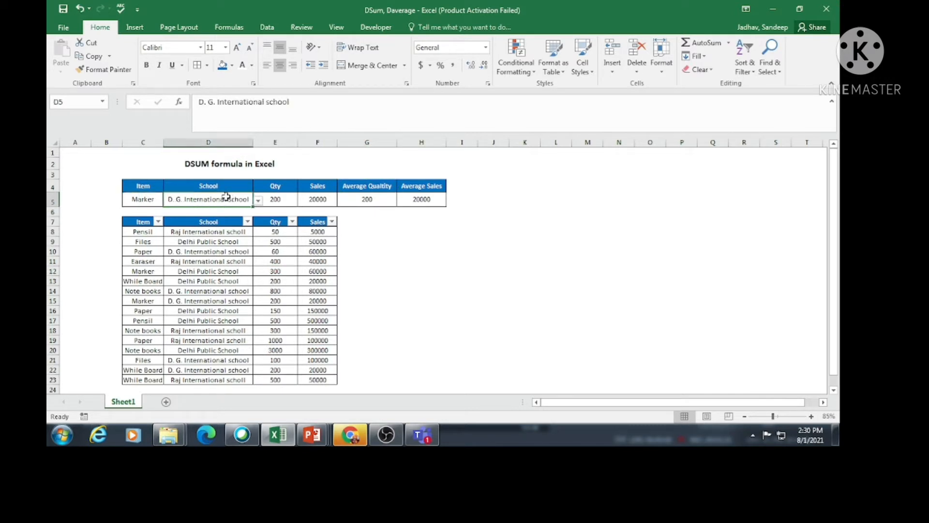
left_click(367, 201)
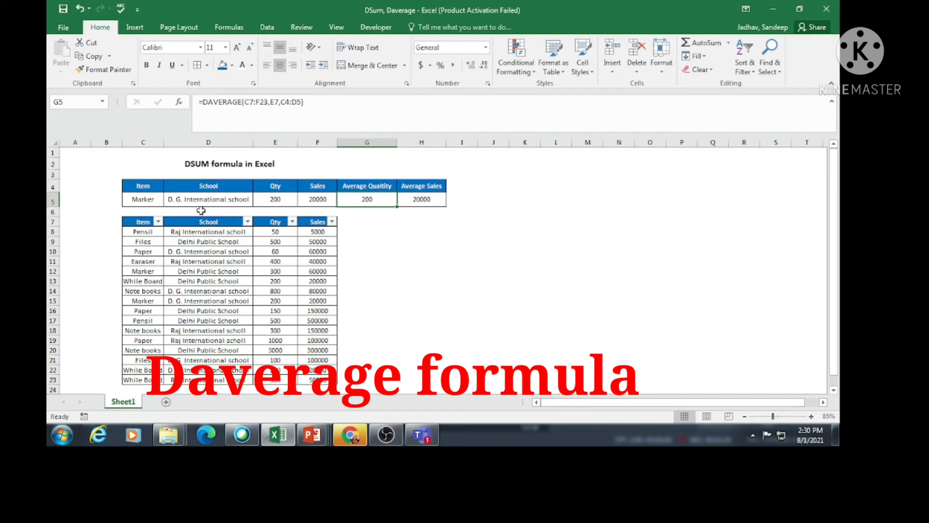
left_click_drag(148, 202, 185, 200)
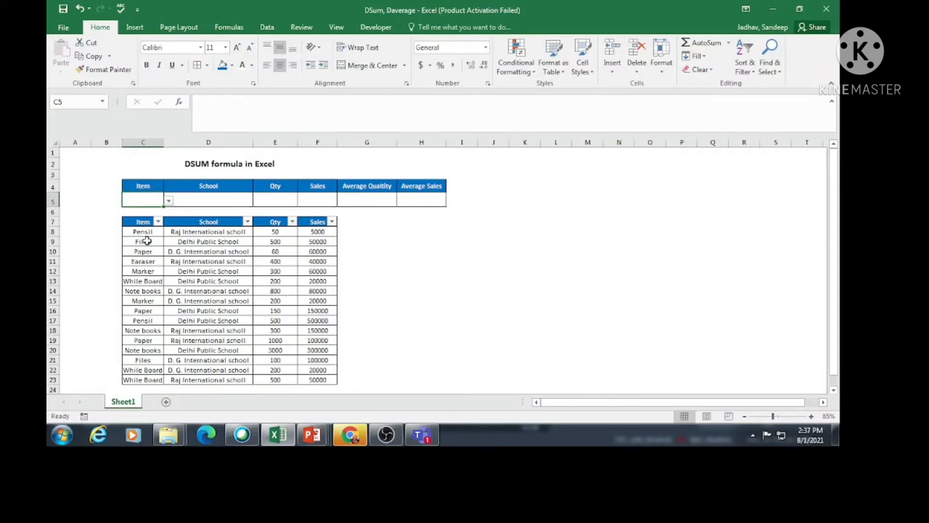
Step: Review the data table column by column, checking the repeated items and schools and the Qty and Sales headings
left_click(138, 223)
left_click(139, 249)
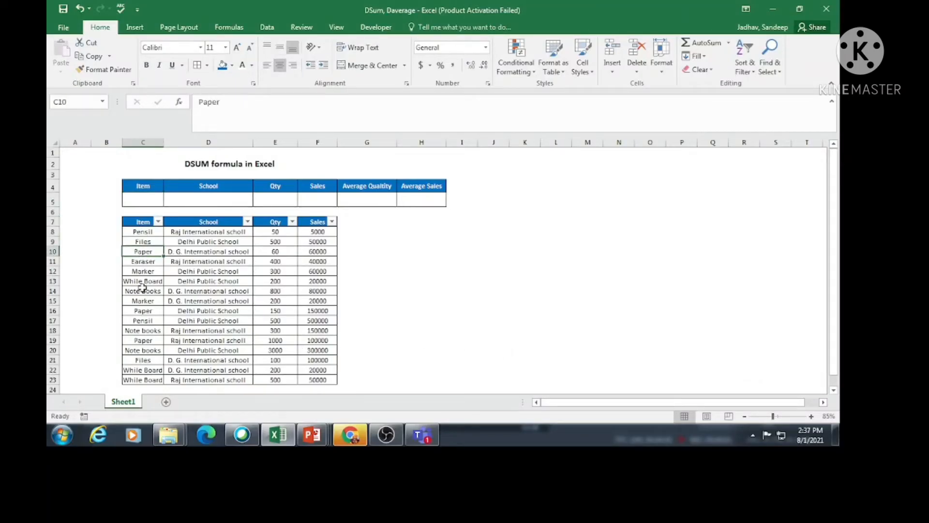
left_click(145, 291)
left_click(149, 332)
left_click(149, 370)
left_click(151, 239)
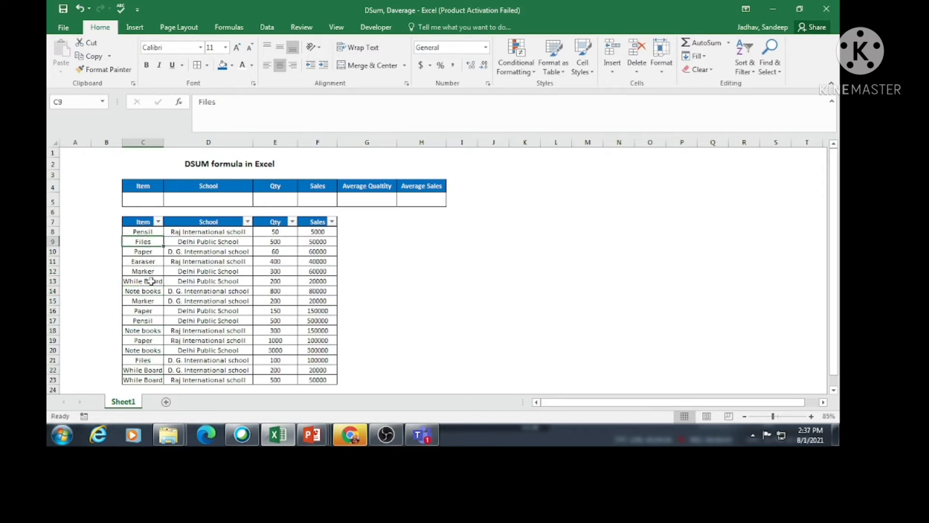
left_click(199, 222)
left_click(215, 262)
left_click(216, 329)
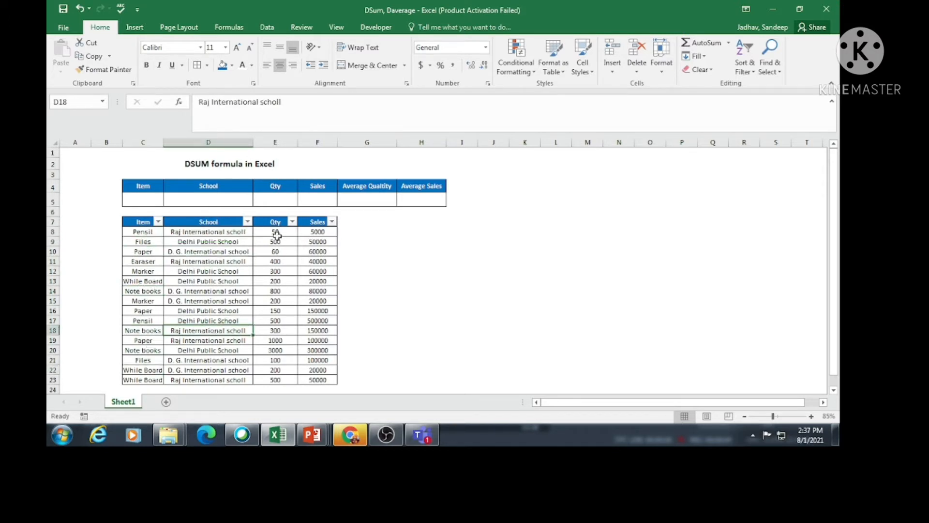
left_click(275, 224)
left_click(321, 220)
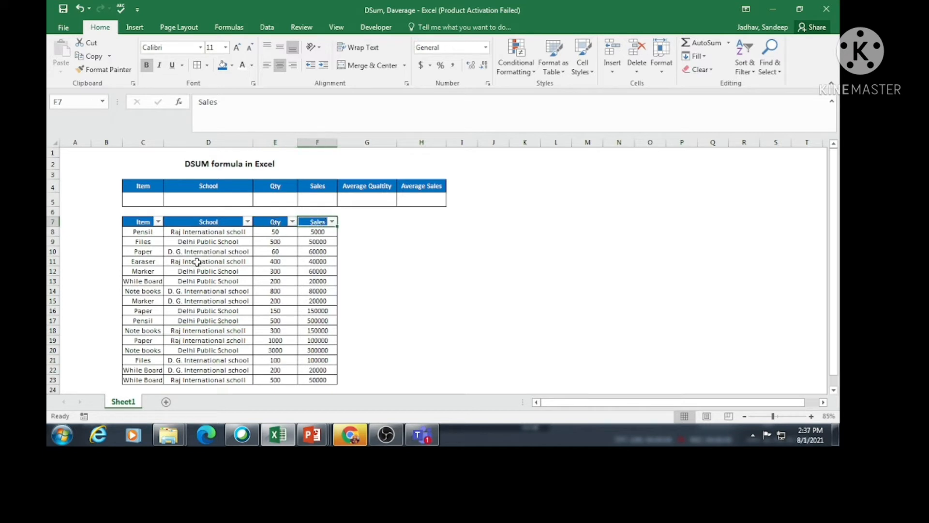
left_click(147, 244)
left_click(143, 310)
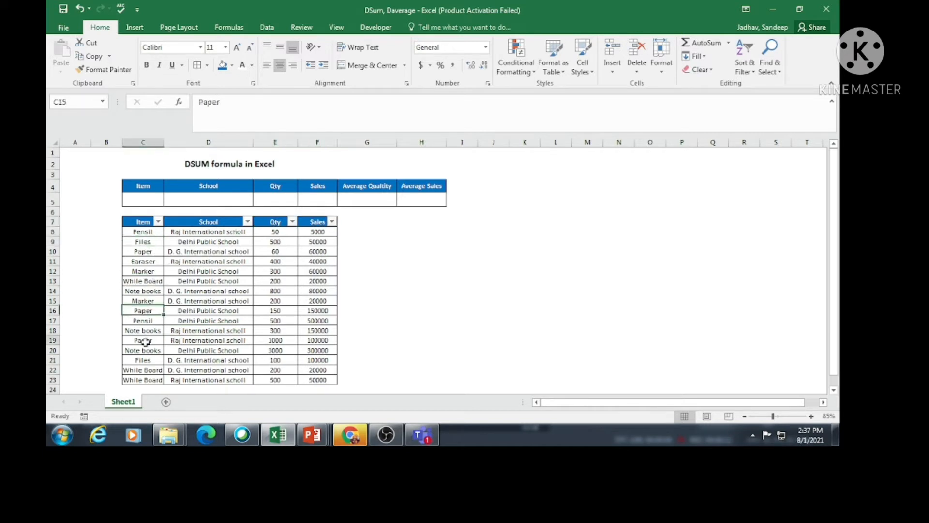
left_click(143, 340)
left_click(200, 235)
left_click(218, 293)
left_click(217, 340)
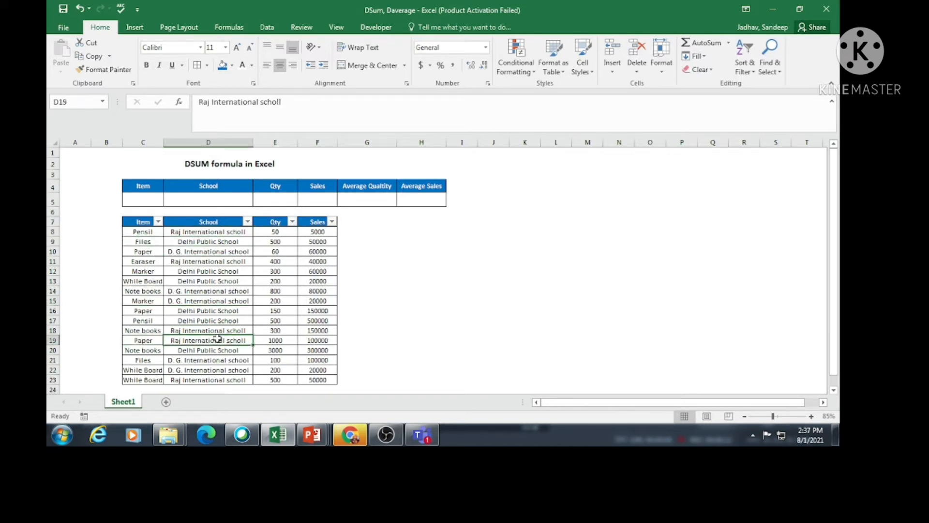
left_click(220, 253)
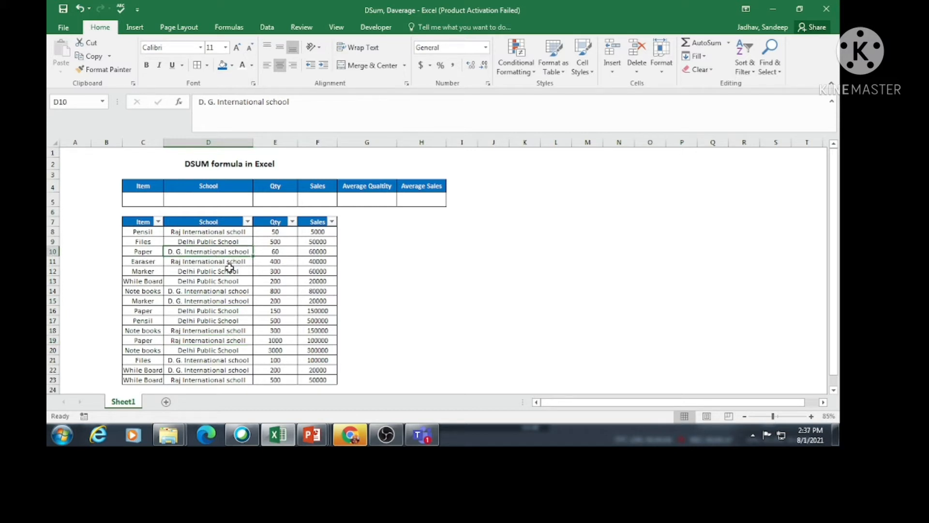
Step: Choose Pensil from the list as the Item criterion in cell C5 of the summary table
left_click(314, 187)
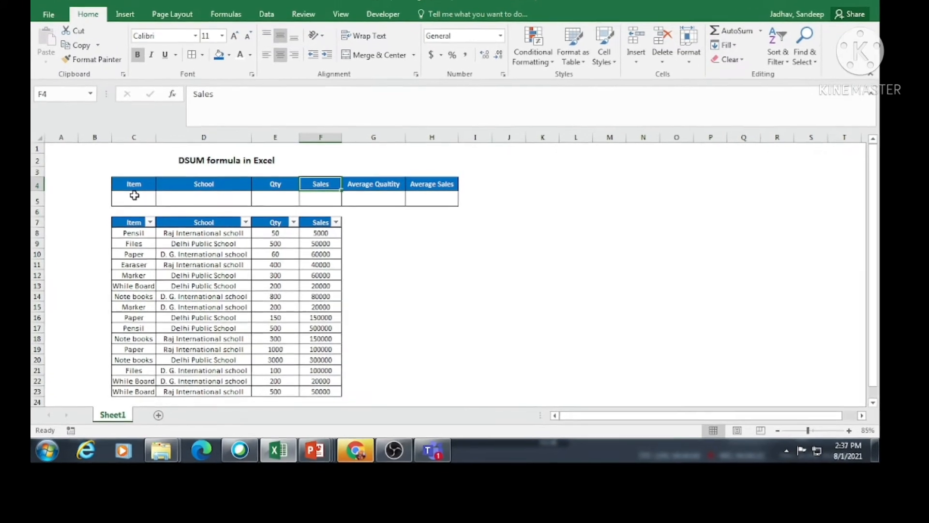
left_click(144, 194)
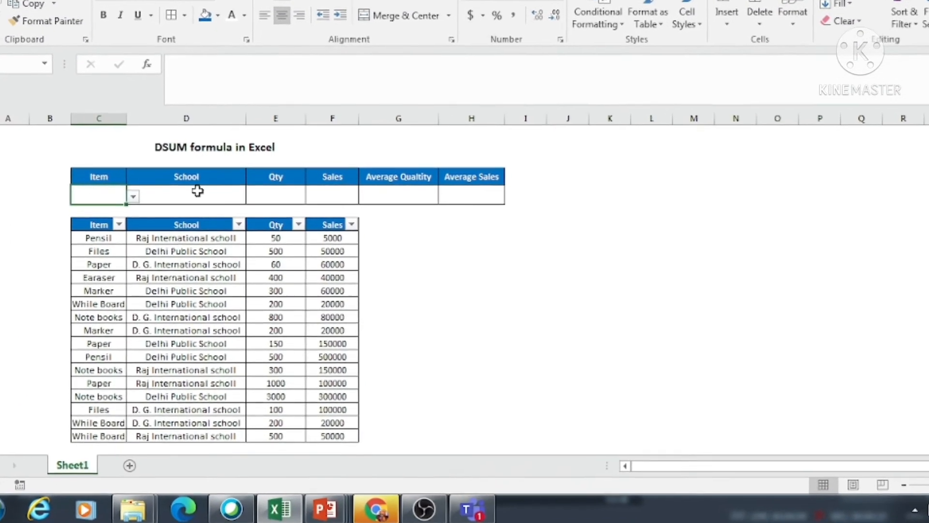
left_click(203, 195)
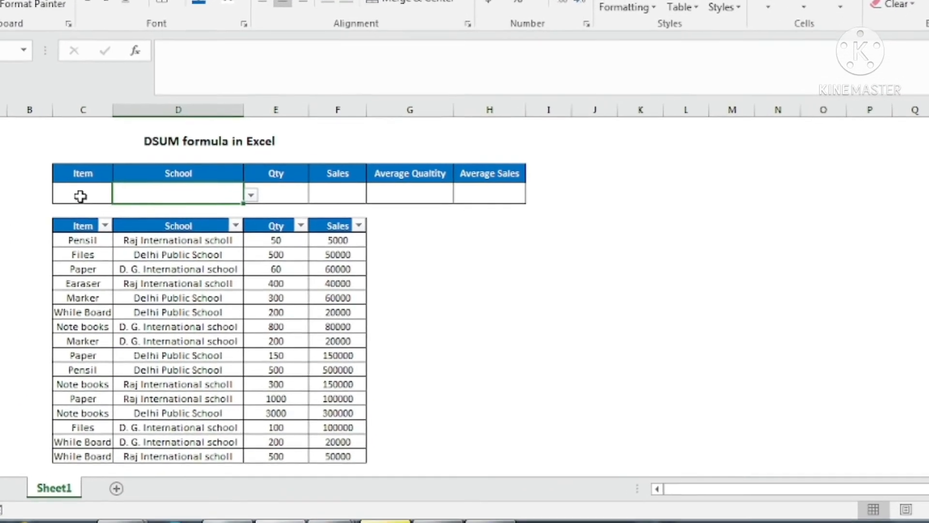
left_click(112, 196)
left_click(182, 197)
left_click(48, 190)
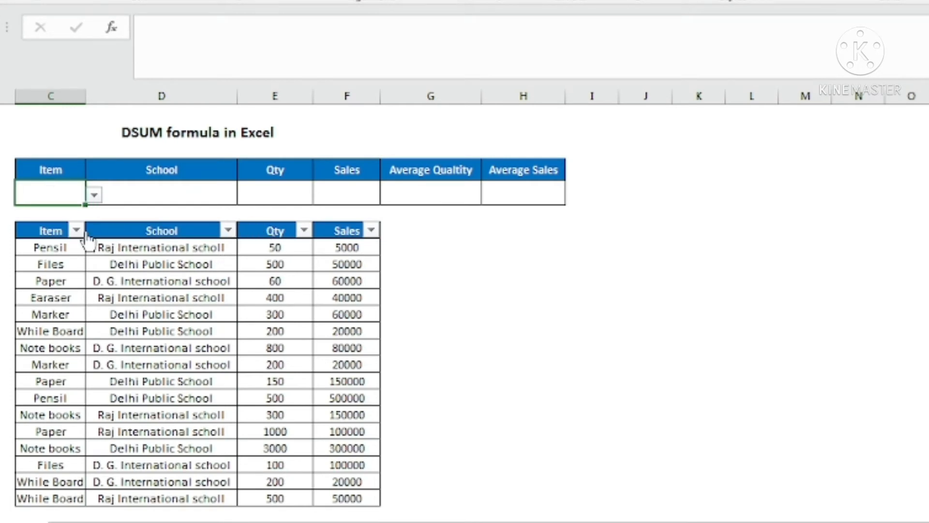
left_click(94, 194)
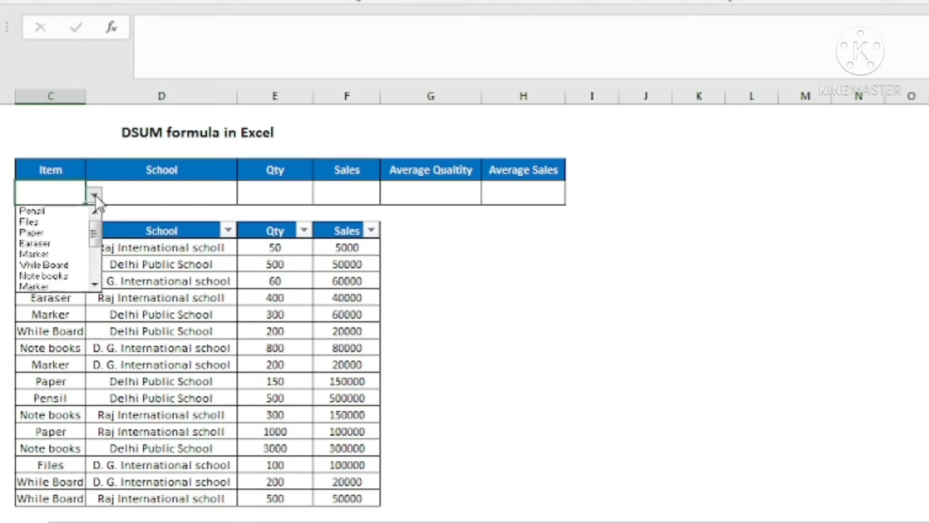
left_click(49, 211)
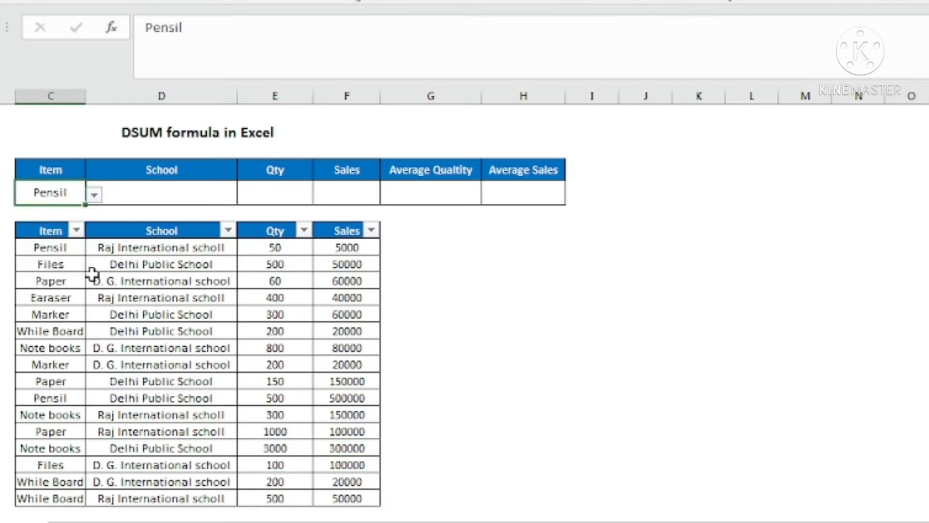
Step: Filter the data table's Item column to Pensil to check its Qty values, and clear the filter
left_click(76, 230)
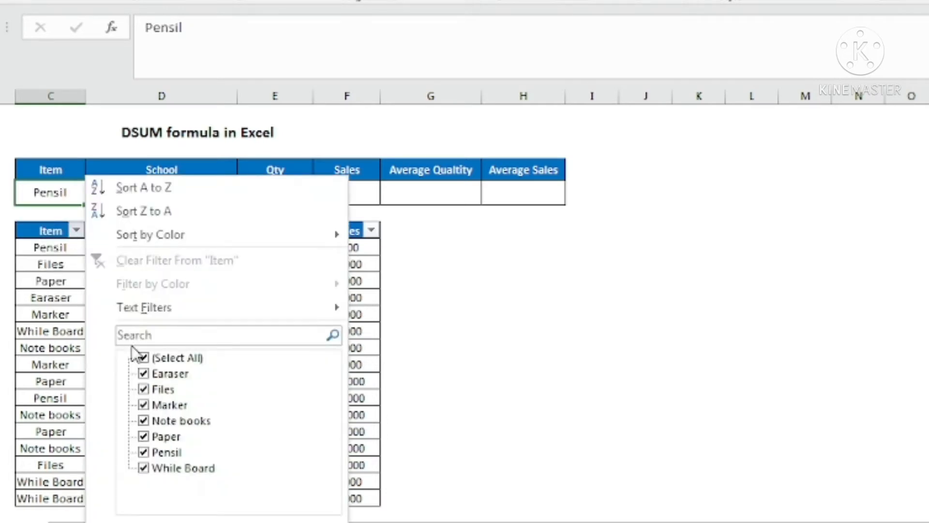
left_click(166, 361)
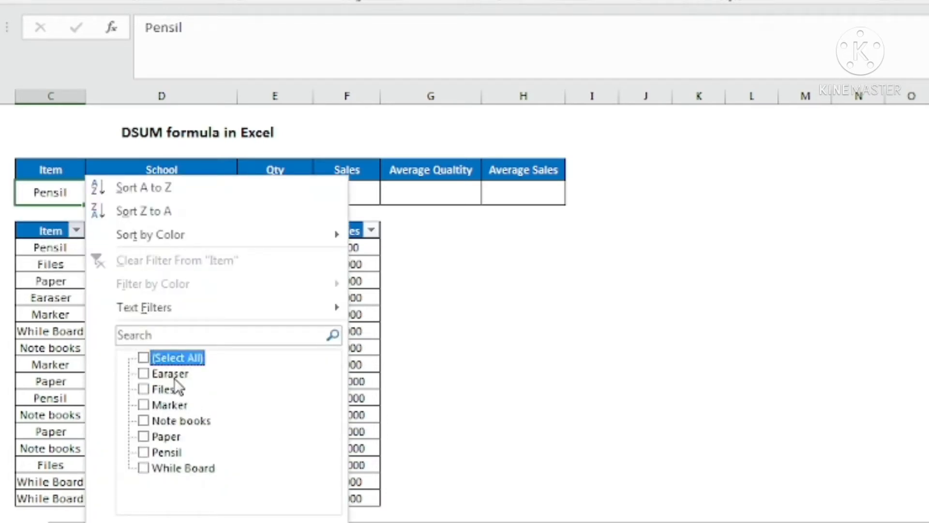
left_click(167, 452)
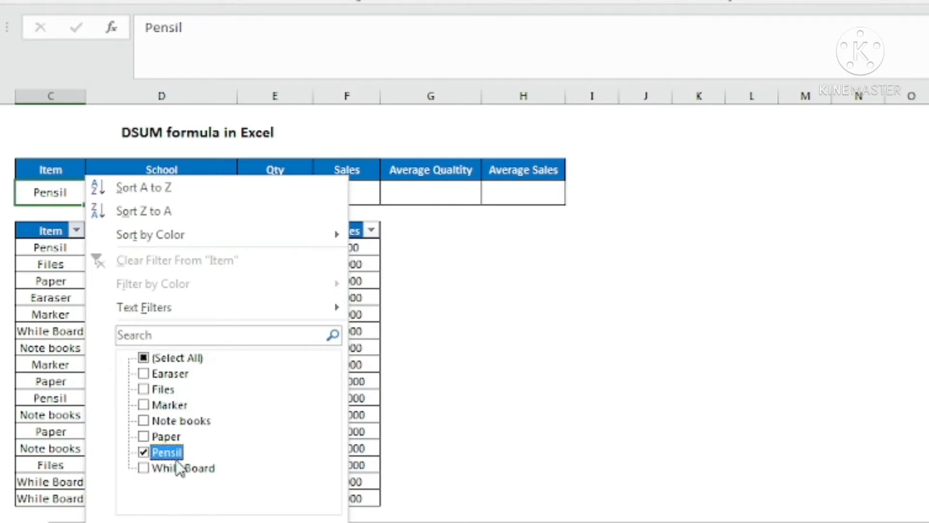
key("Return")
left_click_drag(283, 244, 282, 263)
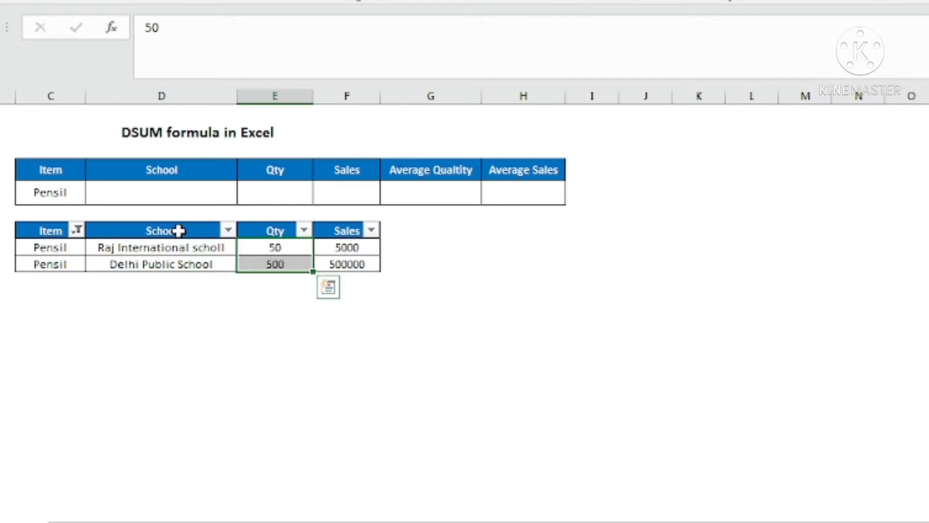
left_click(136, 224)
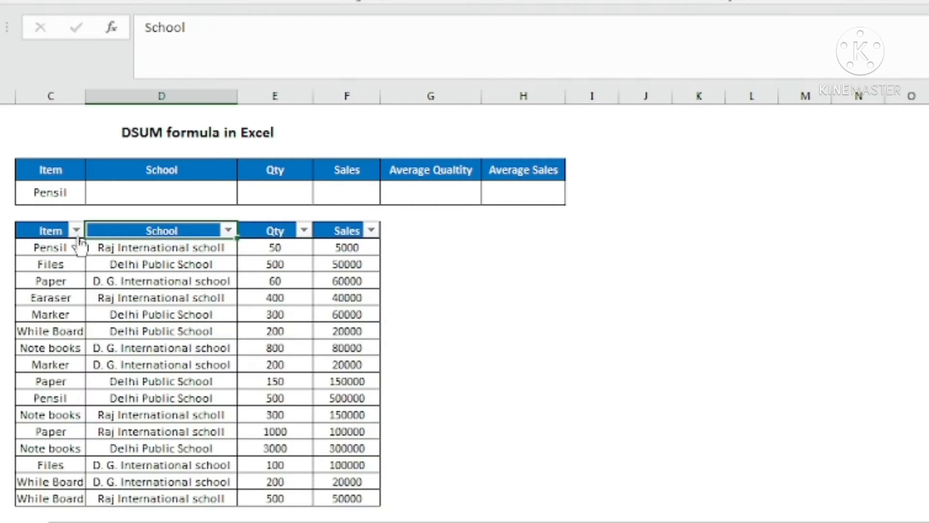
Step: Filter the data table to item Pensil and Delhi Public School to check the matching Qty, and clear both filters
left_click(76, 230)
left_click(143, 358)
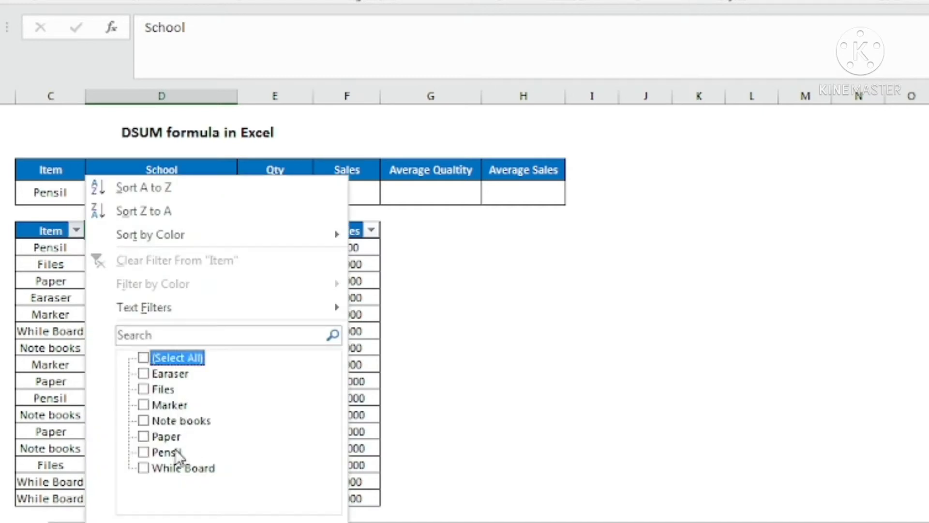
left_click(189, 454)
left_click(265, 521)
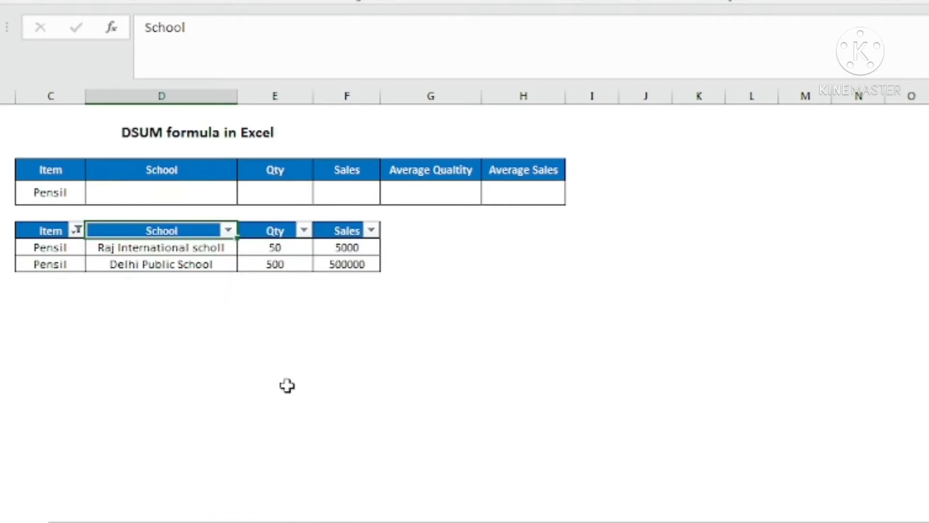
left_click(228, 231)
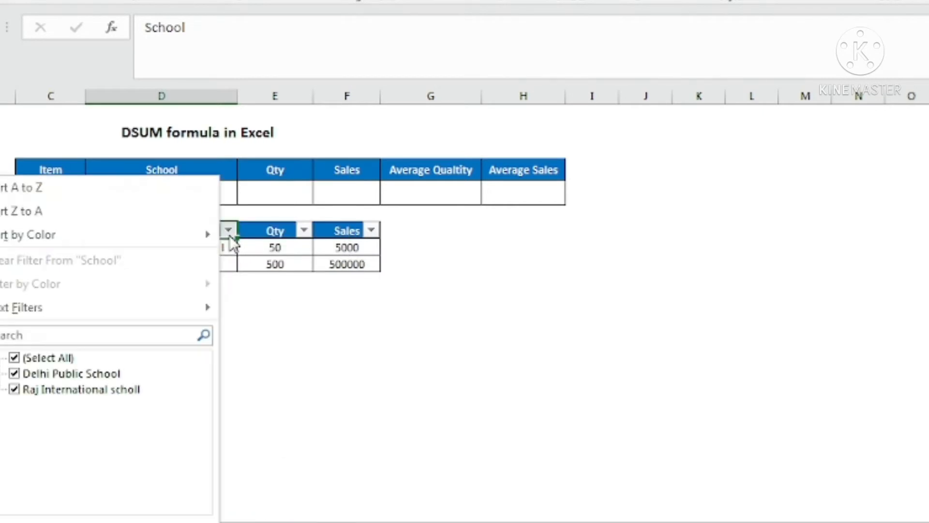
left_click(58, 389)
key("Escape")
left_click(280, 247)
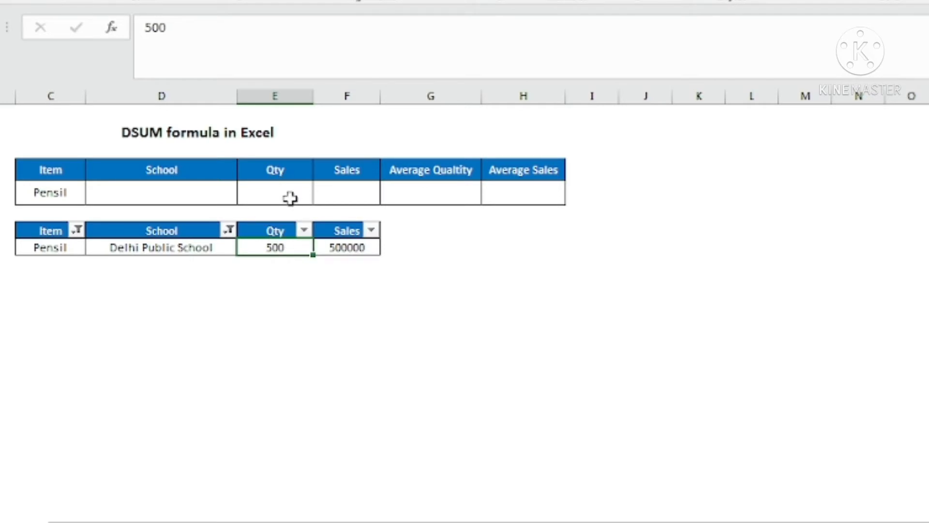
key("alt+a")
key("c")
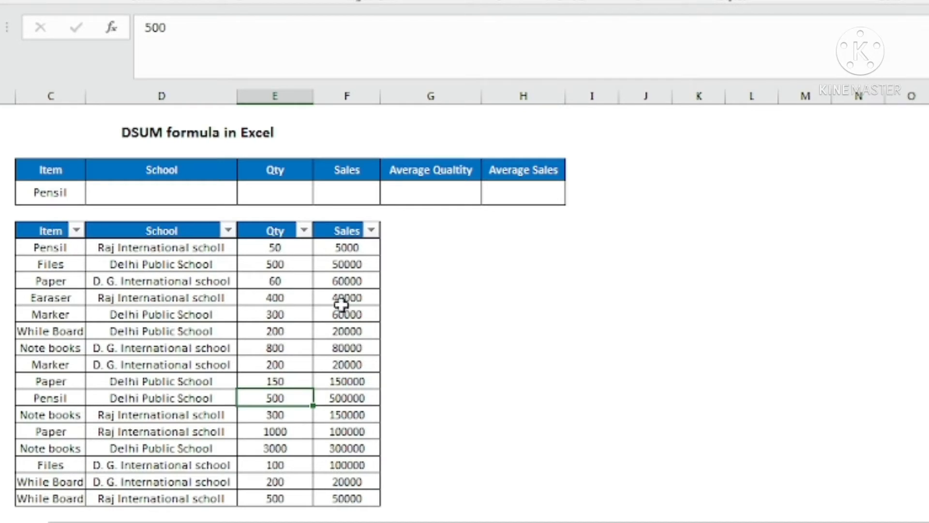
left_click(290, 193)
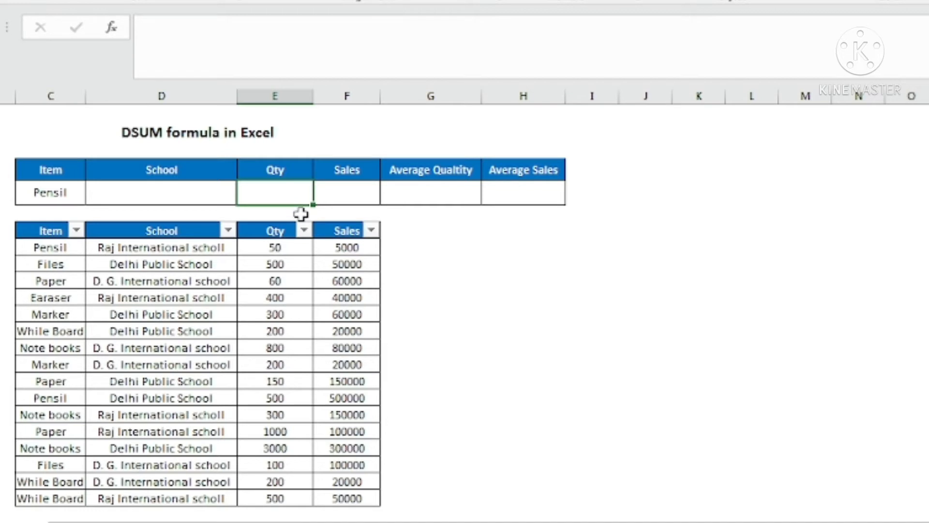
type("=dsum")
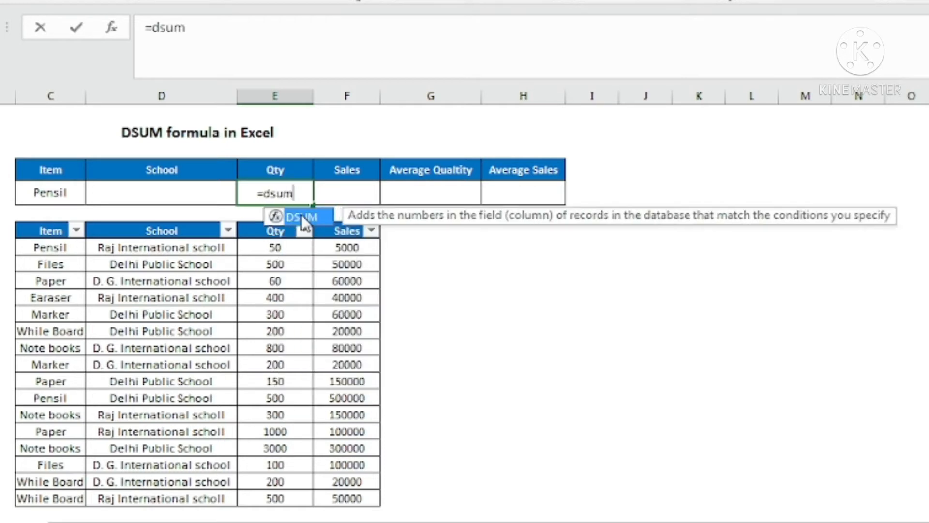
key("Tab")
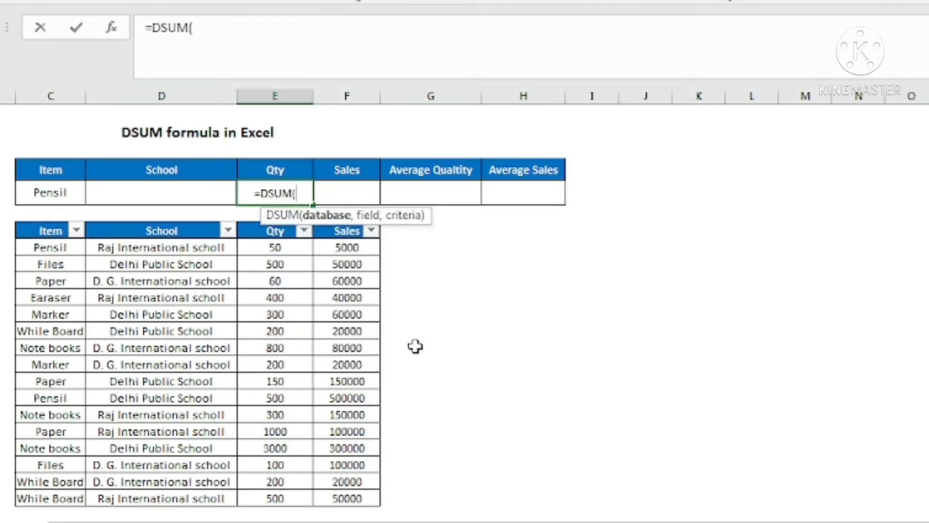
left_click(114, 28)
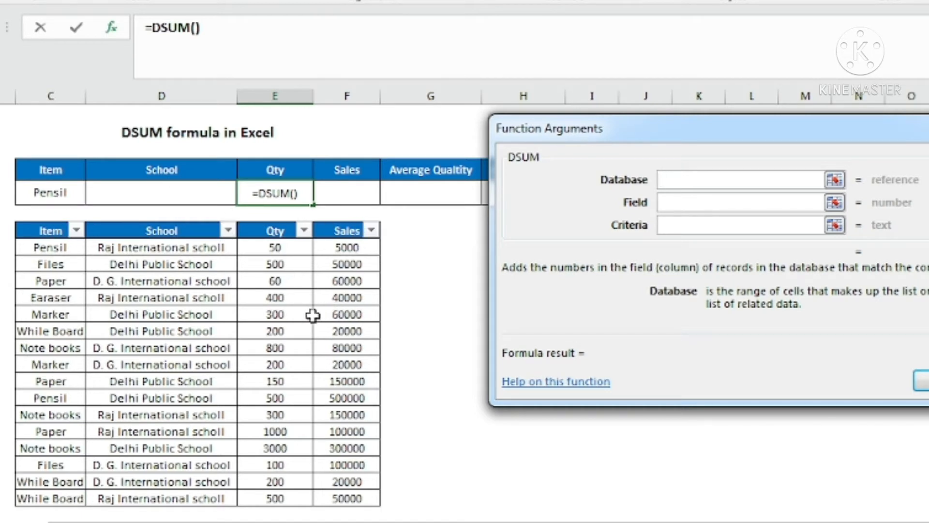
left_click(715, 205)
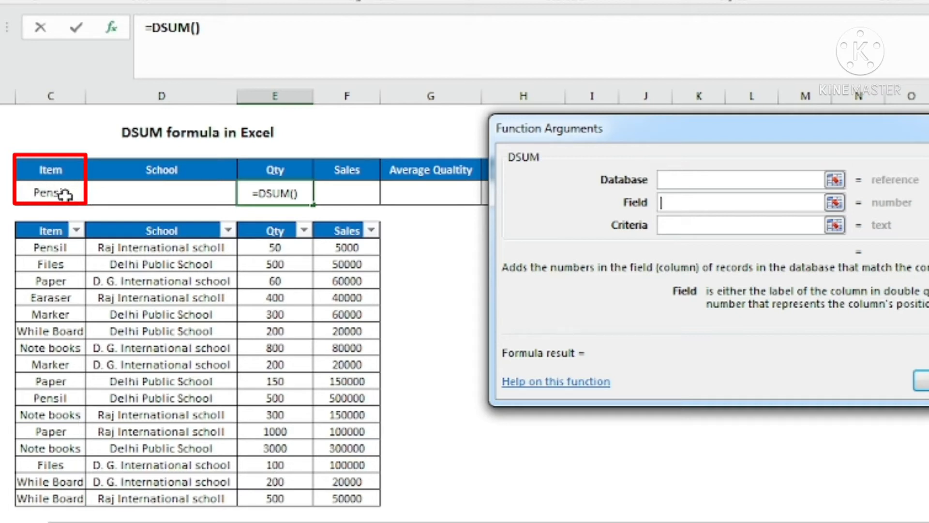
key("Escape")
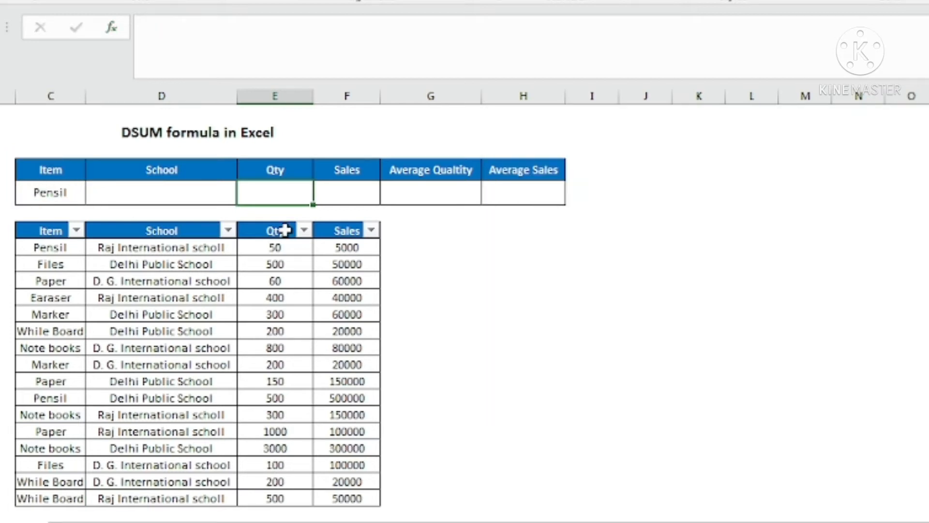
Step: Enter =DSUM(C7:F23,E7,C4:C5) in the summary table's Qty cell E5 to total the quantity for the chosen item
type("=dsum")
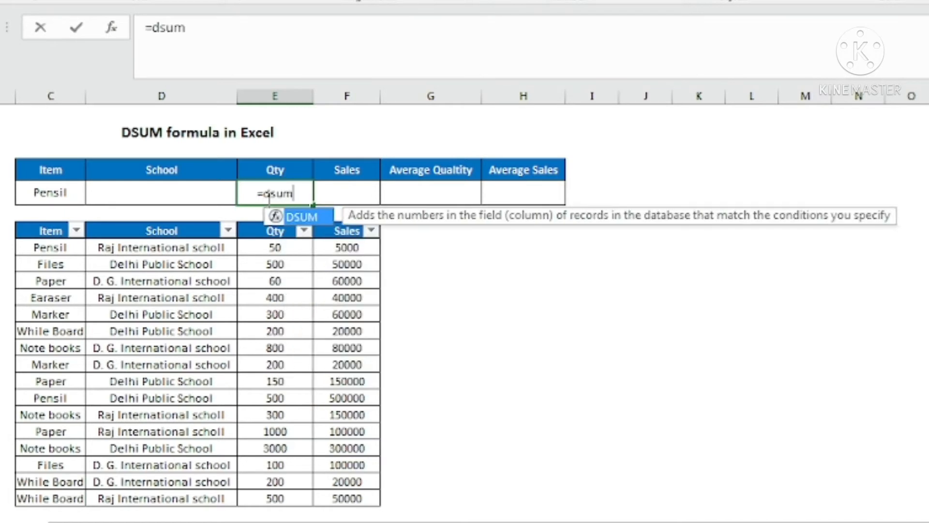
key("Tab")
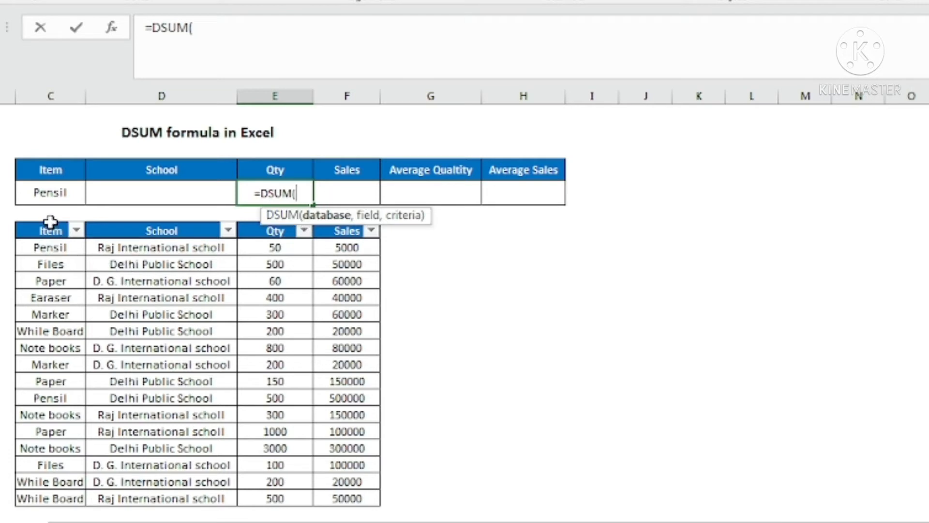
left_click_drag(50, 226, 341, 493)
type(",")
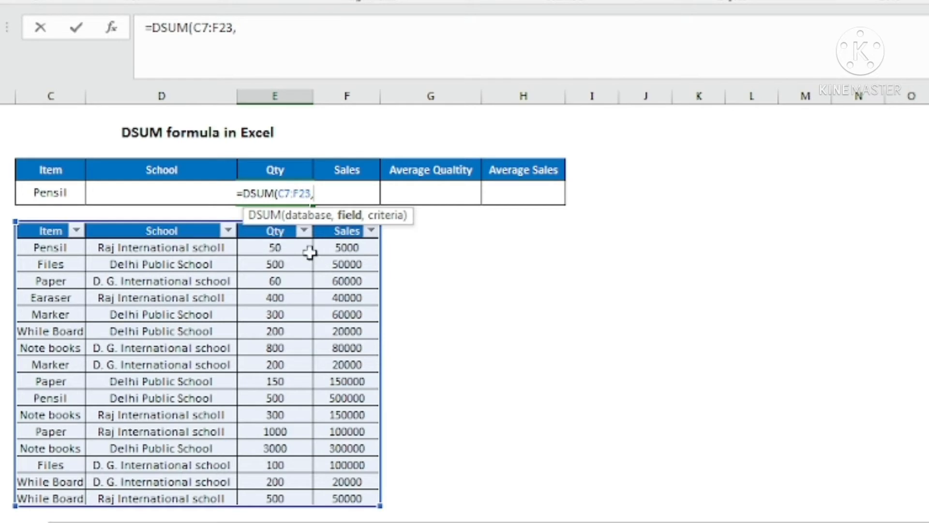
left_click(275, 230)
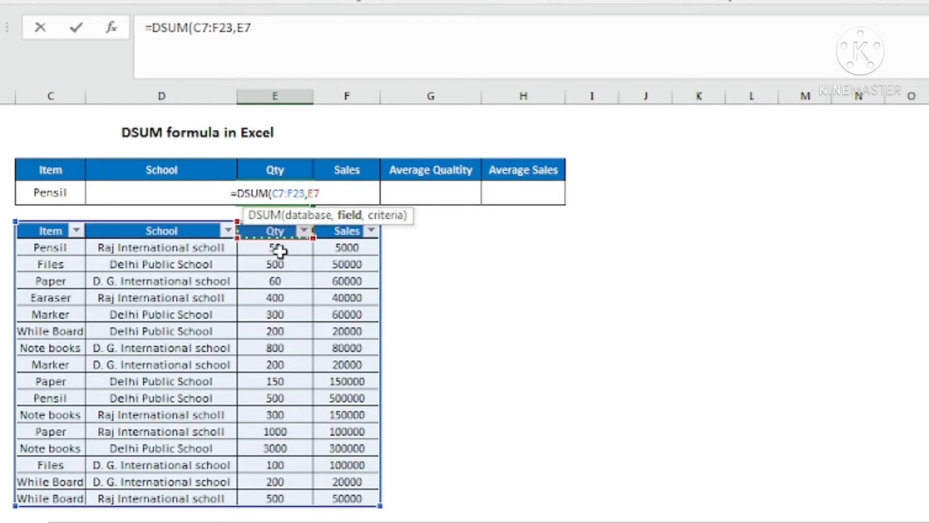
type(",")
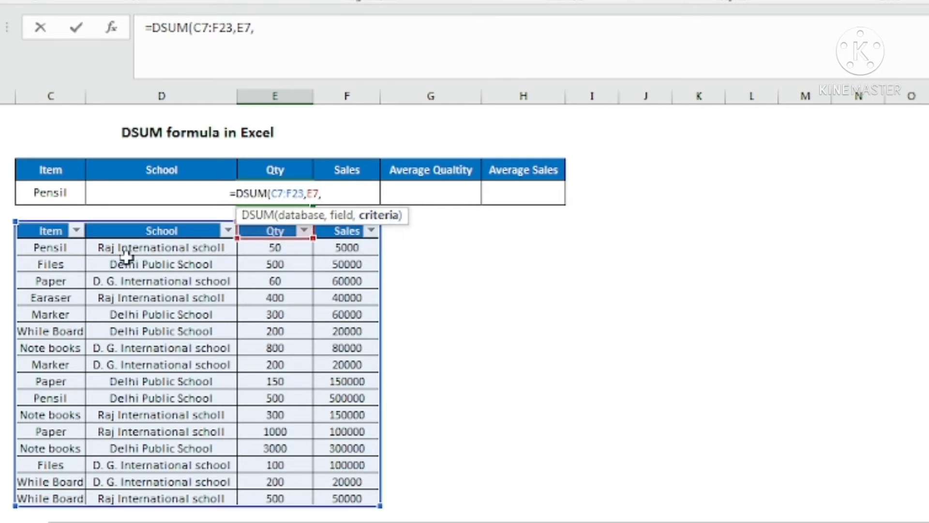
left_click(67, 170)
left_click_drag(68, 169, 69, 188)
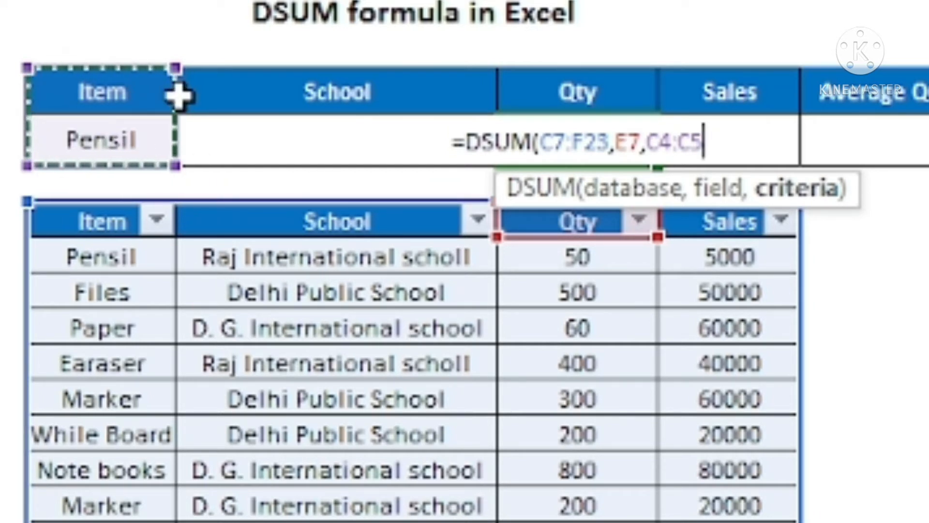
type(")")
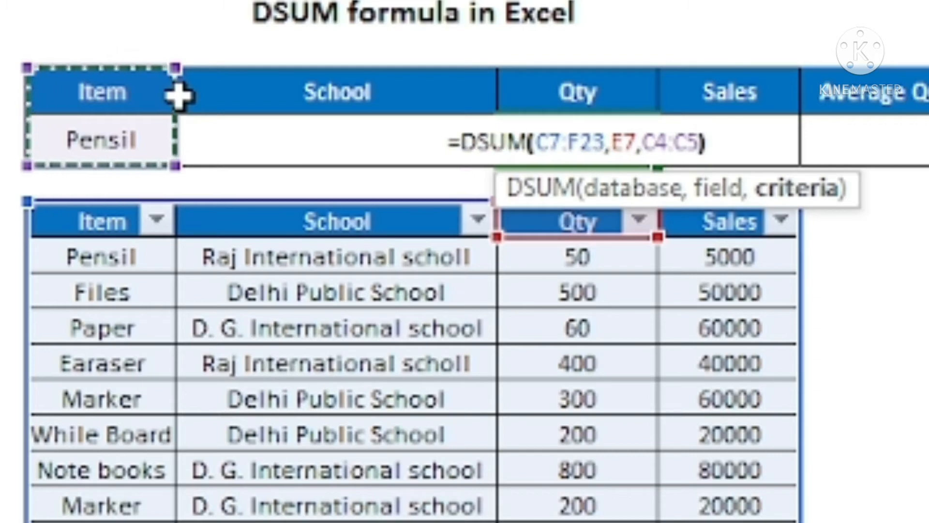
key("Return")
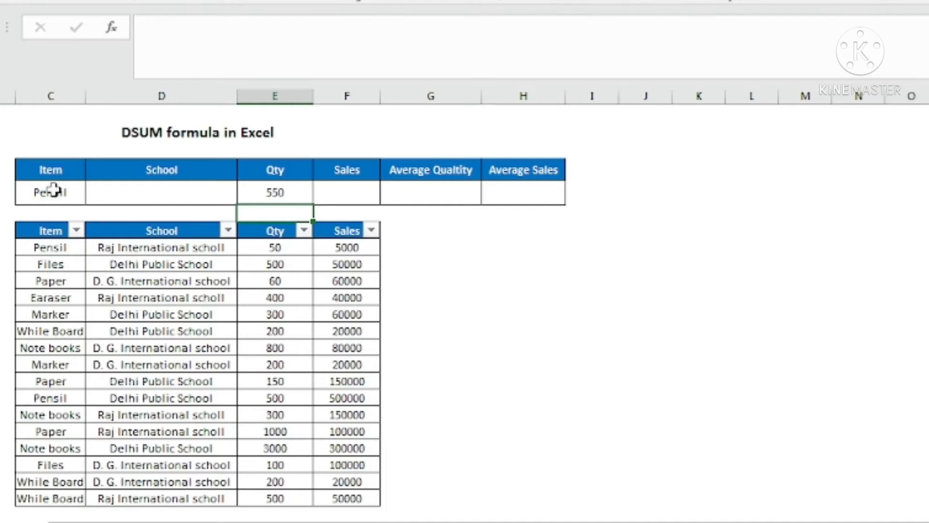
Step: Verify the DSUM quantity by filtering the Item column to Pensil and selecting its Qty values, and clear the filter
left_click(102, 141)
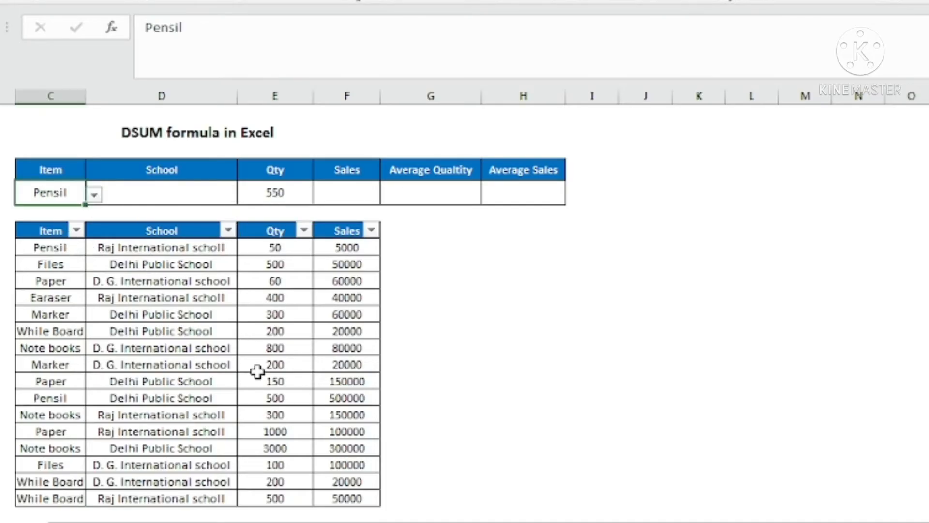
left_click(77, 230)
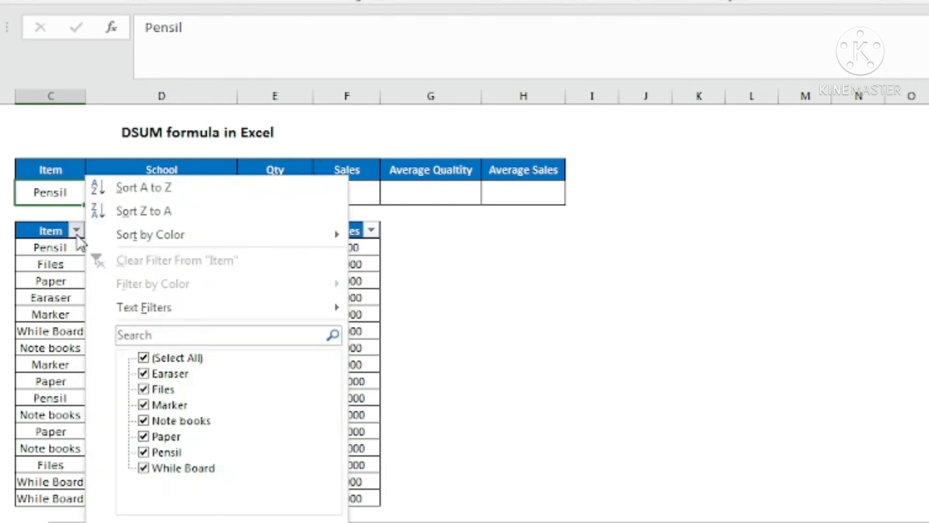
left_click(179, 358)
left_click(167, 453)
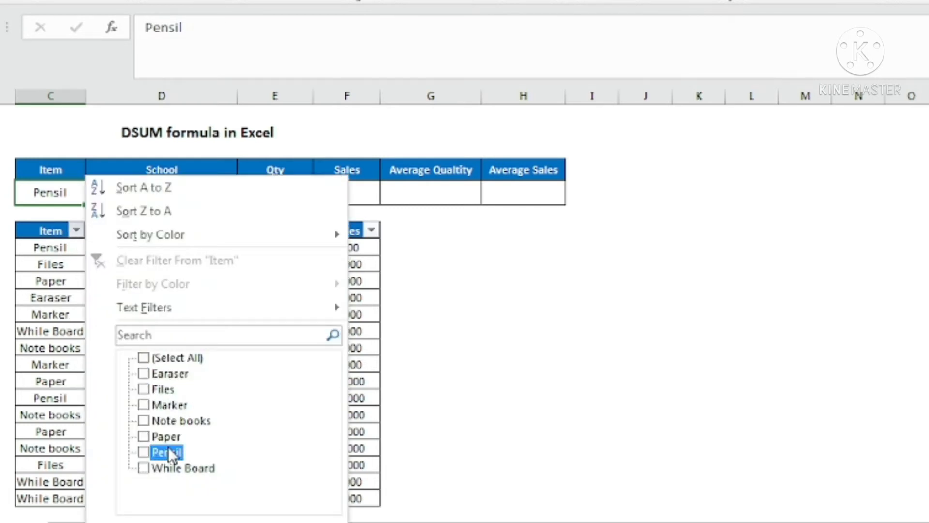
left_click(242, 522)
left_click_drag(280, 248, 284, 271)
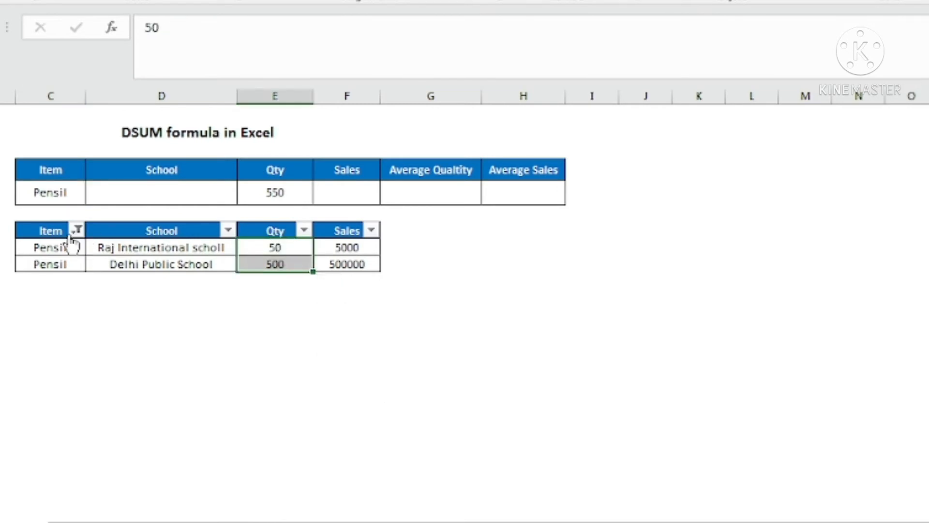
left_click(58, 228)
key("ctrl+shift+l")
key("ctrl+shift+l")
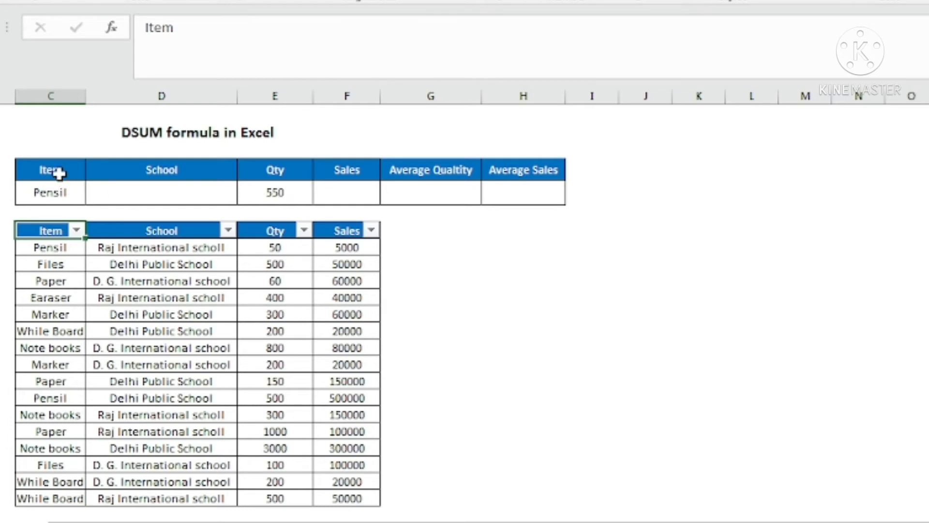
Step: Filter the data table to item Pensil and Delhi Public School, and compare the matching Qty with the DSUM result in E5
left_click(171, 167)
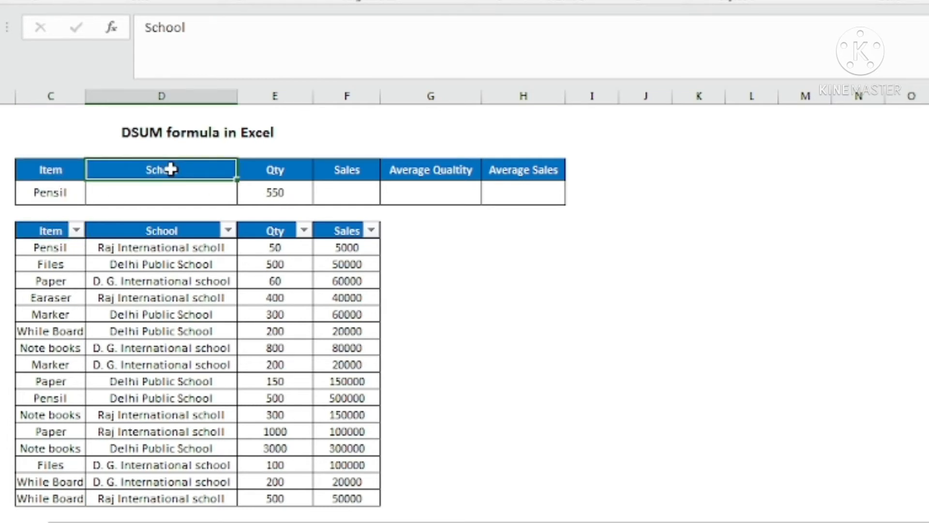
left_click(76, 231)
left_click(169, 358)
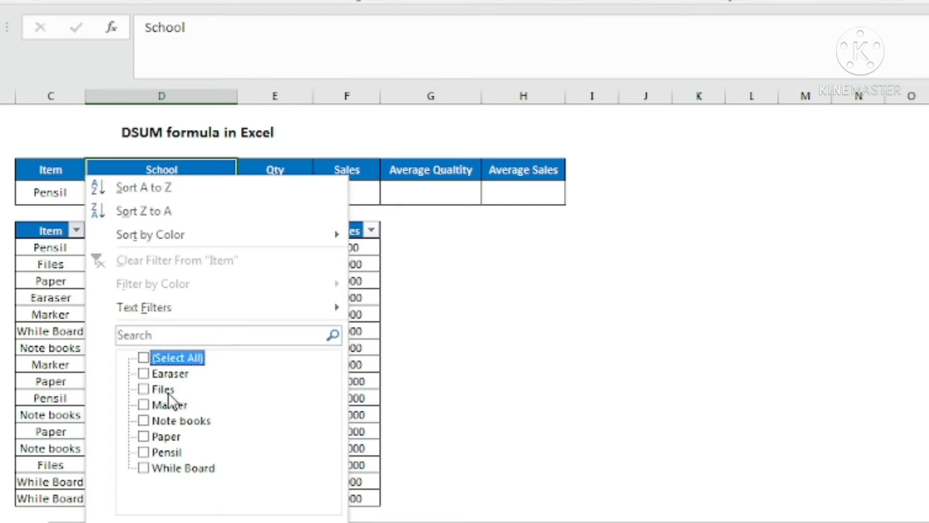
left_click(166, 452)
left_click(214, 518)
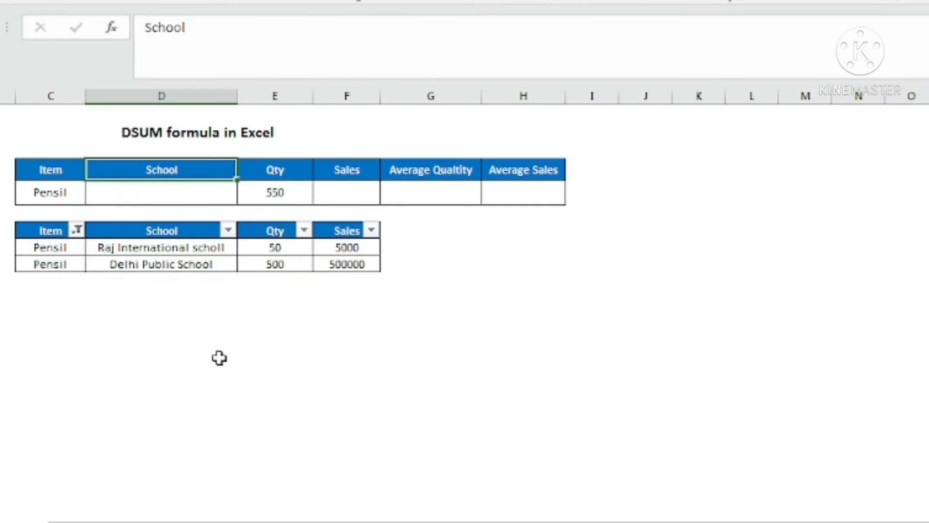
left_click(228, 231)
left_click(62, 390)
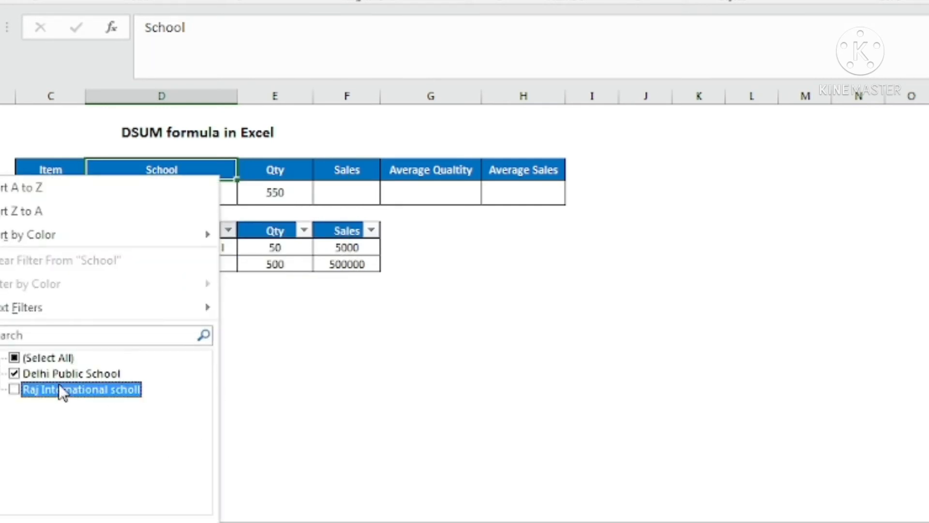
key("Return")
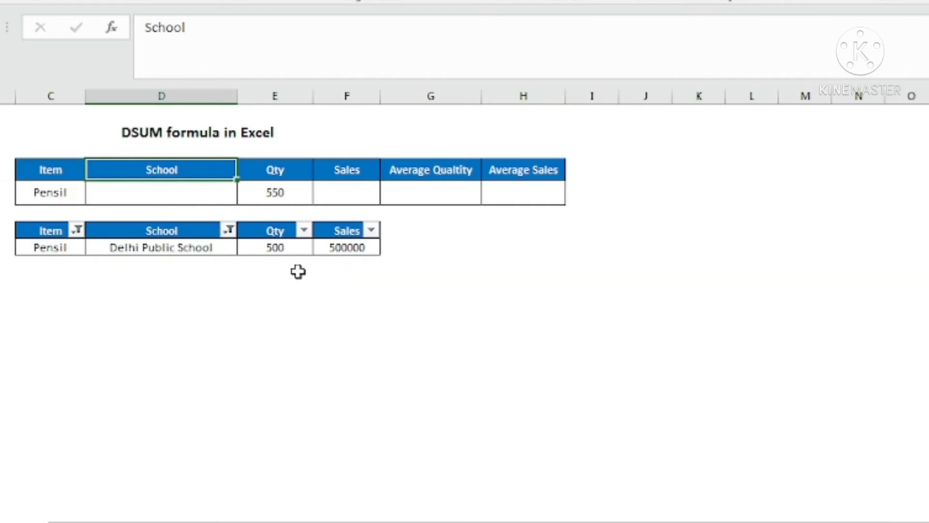
left_click(276, 247)
left_click(276, 192)
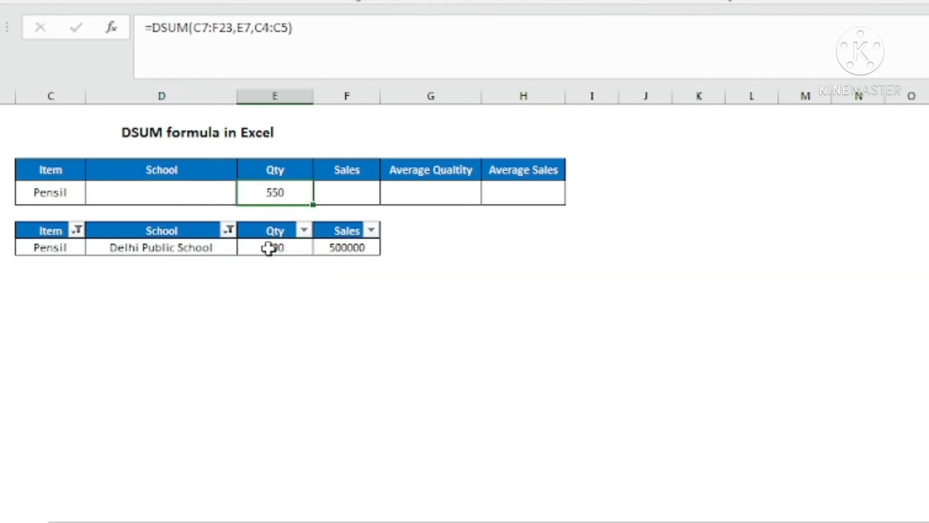
Step: Clear both filters from the data table and delete the existing DSUM formula from the summary table's Qty cell E5
key("ctrl+shift+l")
key("ctrl+shift+l")
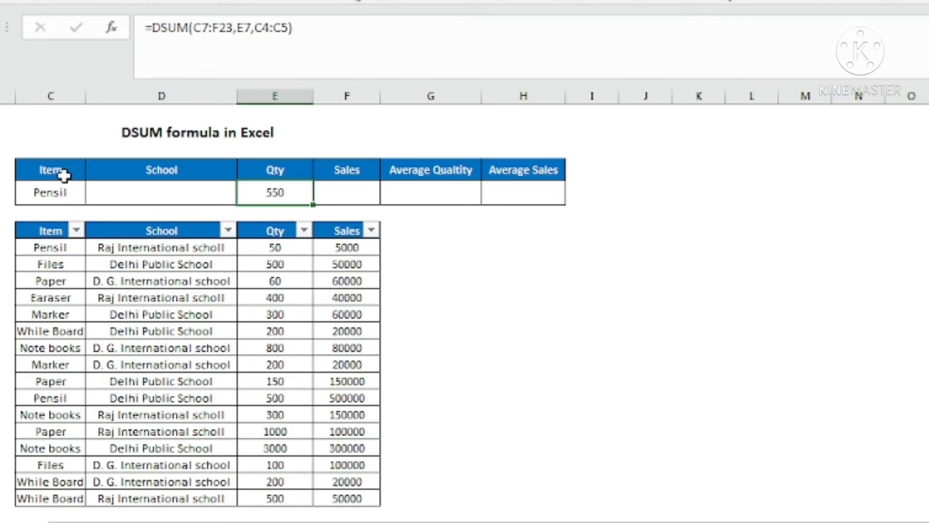
left_click_drag(45, 171, 128, 164)
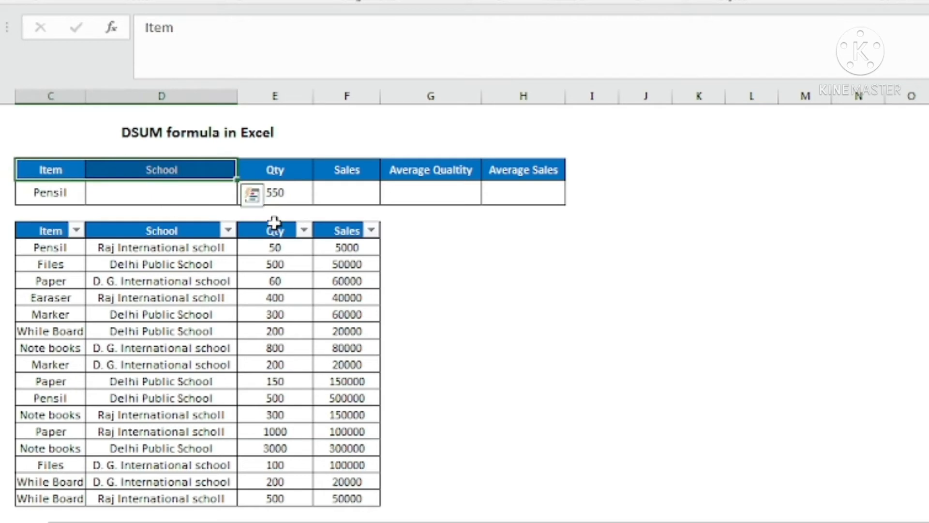
left_click(275, 191)
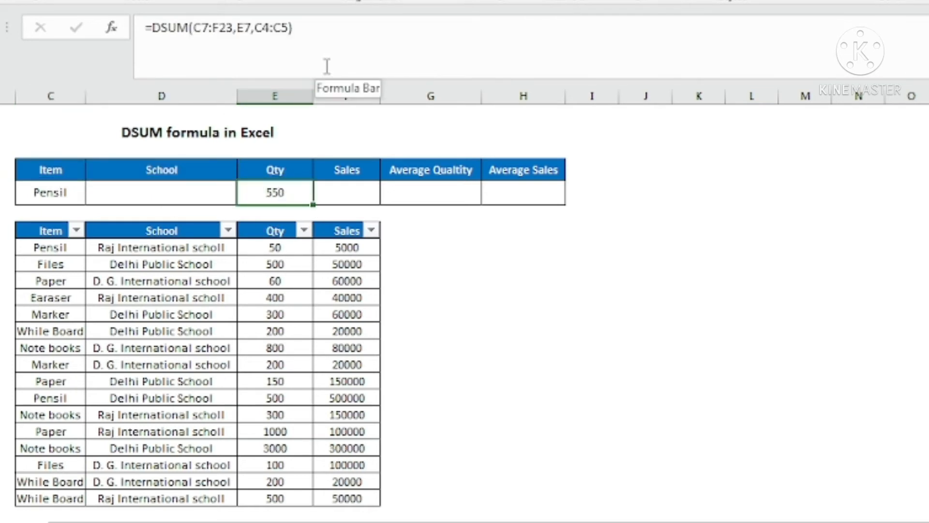
key("Delete")
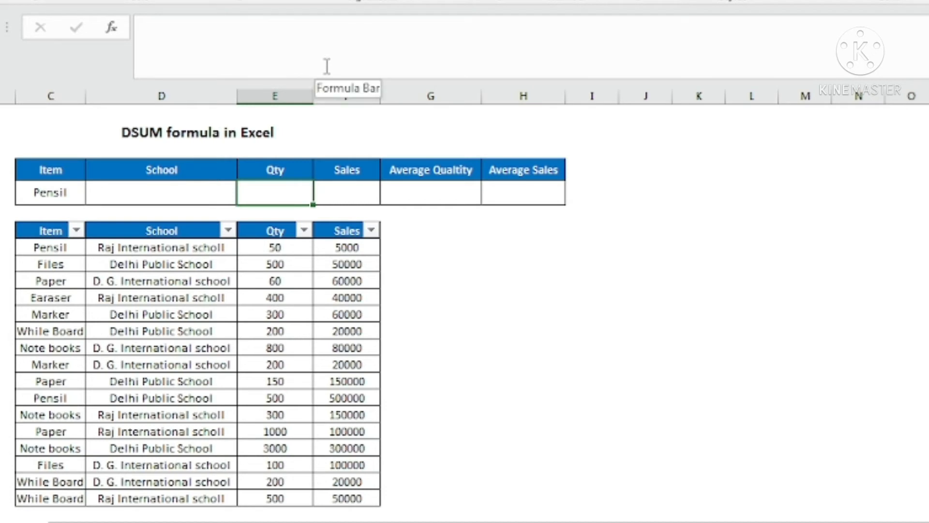
Step: Enter =DSUM(C7:F23,E7,C4:D5) in E5 to total the quantity by both the item and school criteria
type("=dsum")
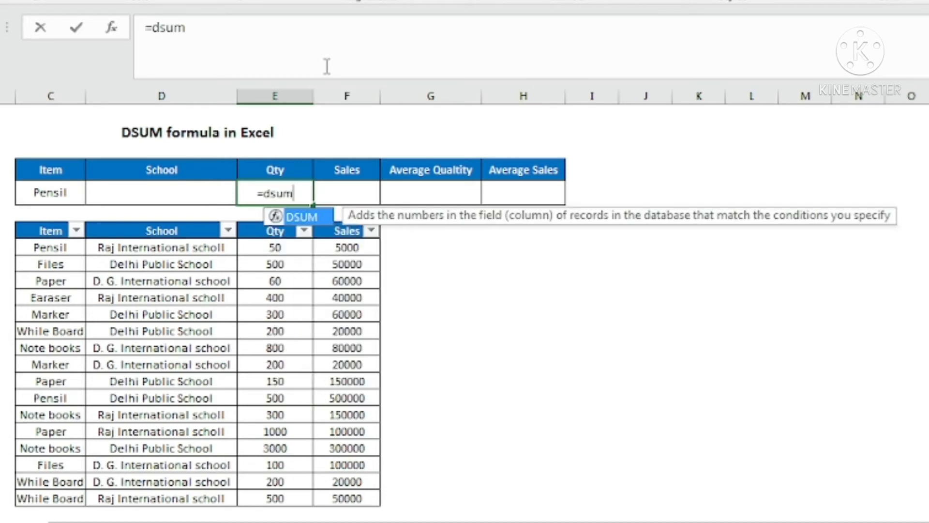
key("Tab")
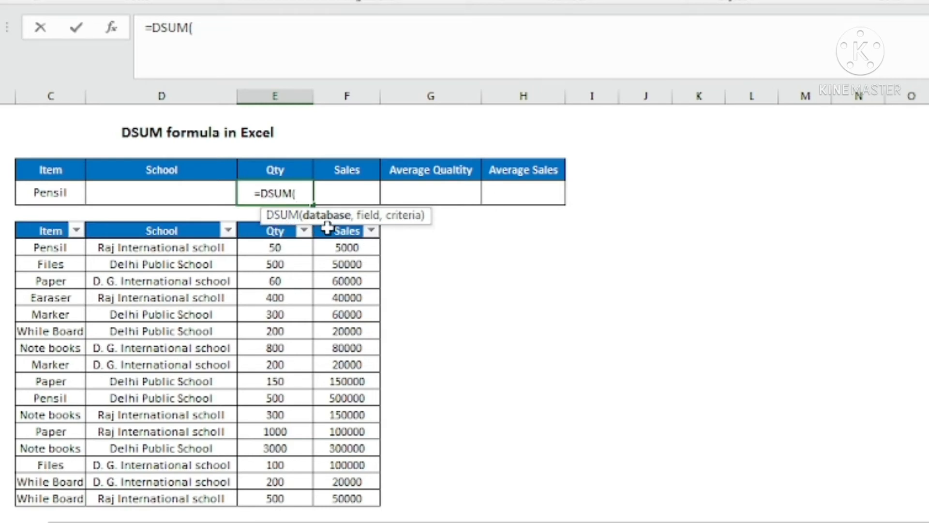
left_click_drag(46, 230, 382, 506)
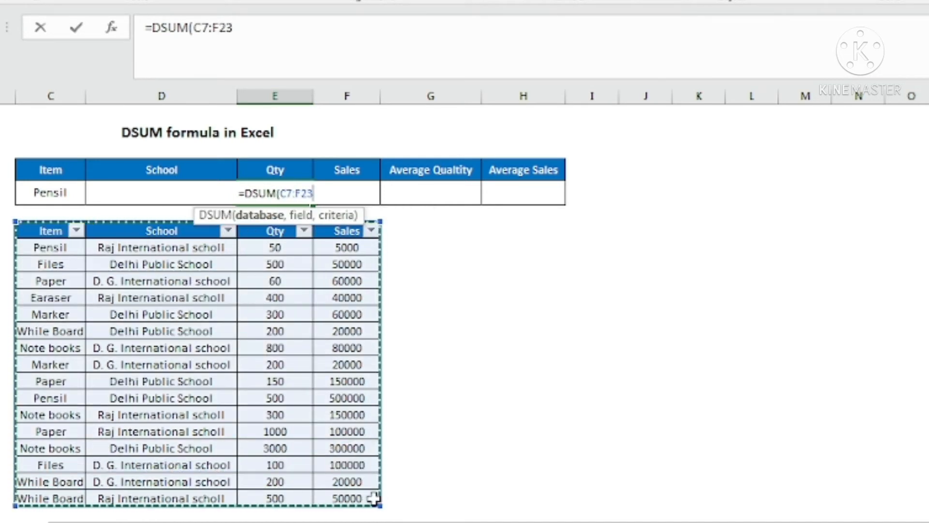
type(",")
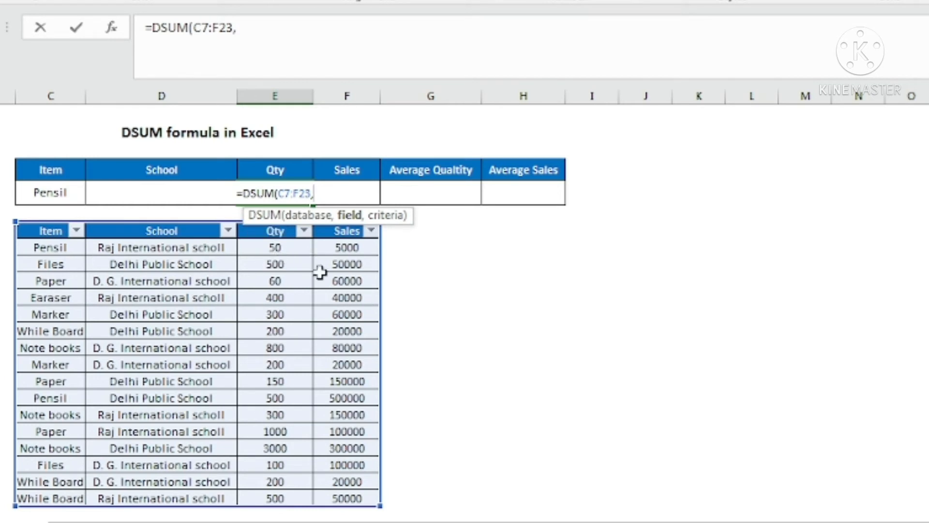
left_click(275, 231)
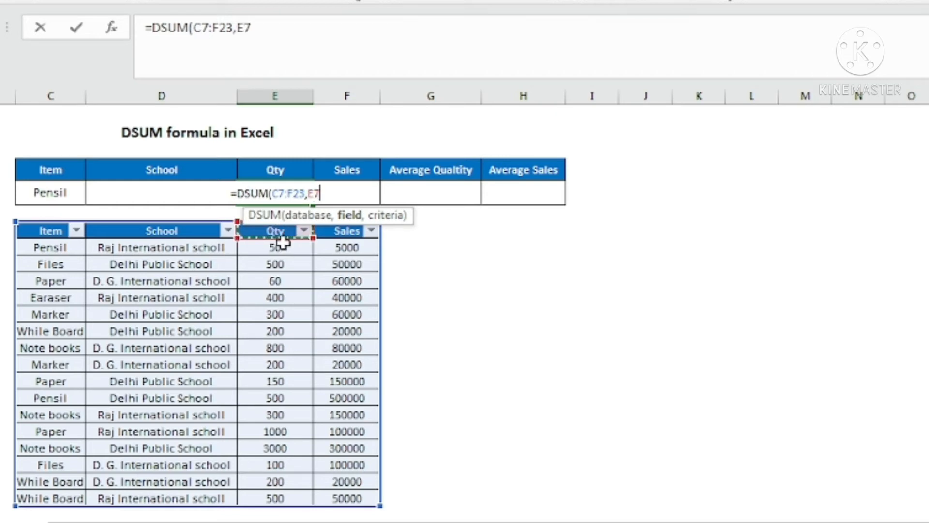
type(",")
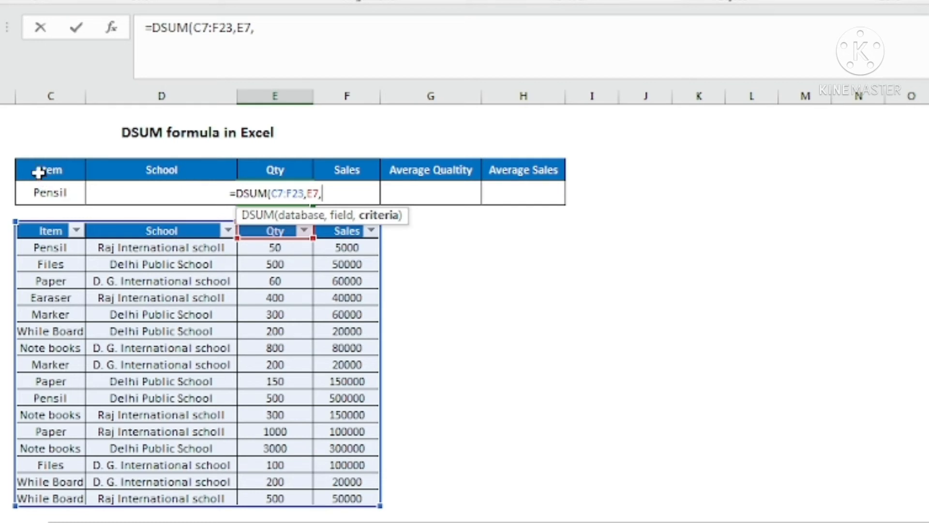
left_click_drag(29, 169, 145, 191)
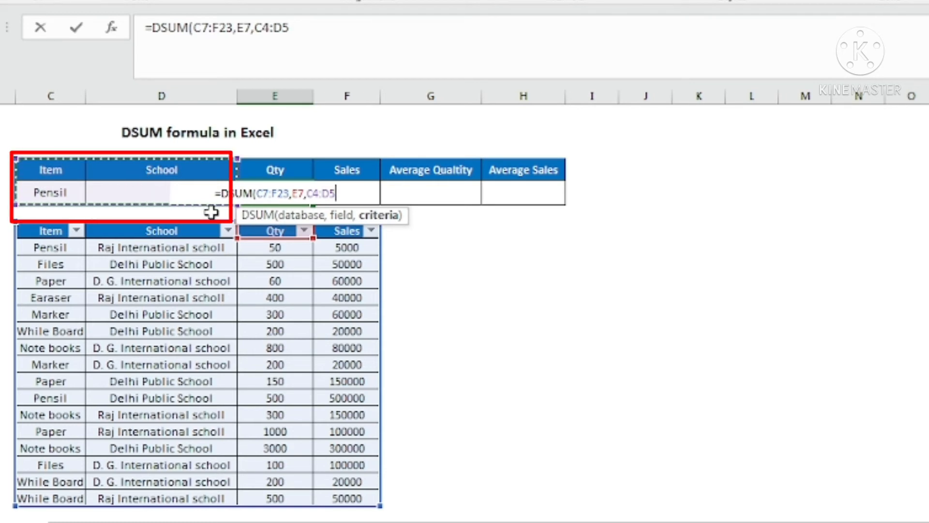
type(",")
key("BackSpace")
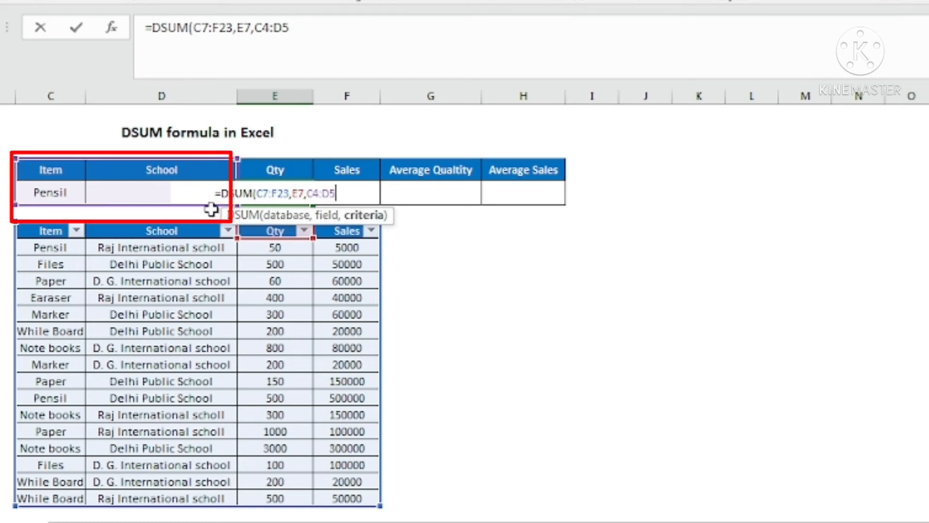
type(")")
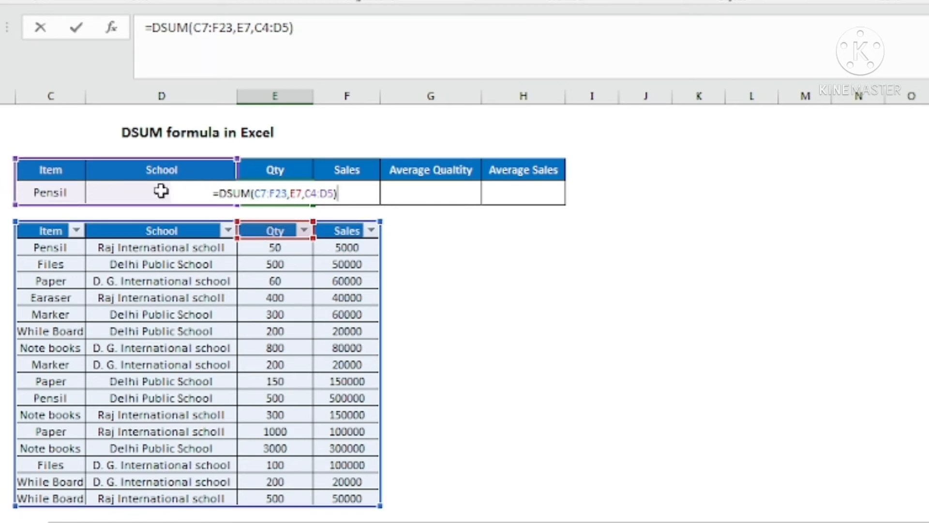
key("Return")
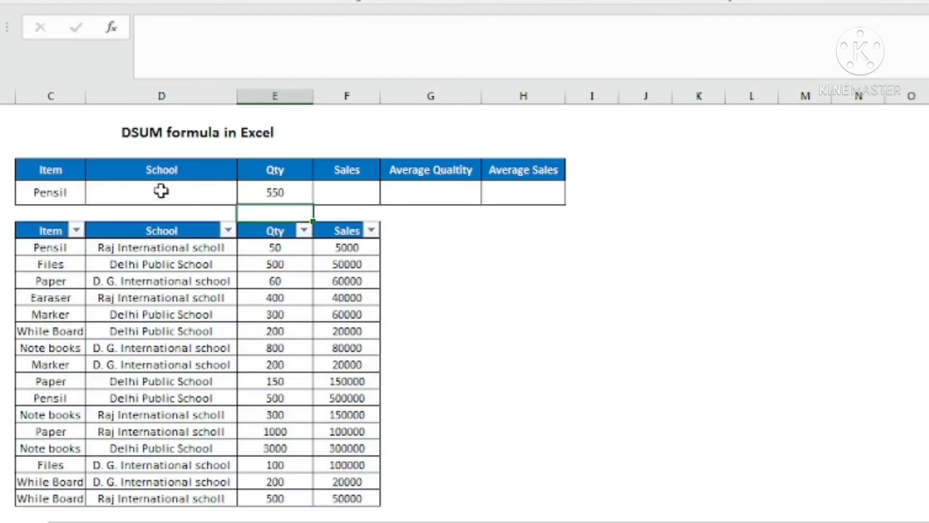
Step: Set the summary table's School criterion in D5 to Delhi Public School, with Pensil as the item
left_click(56, 191)
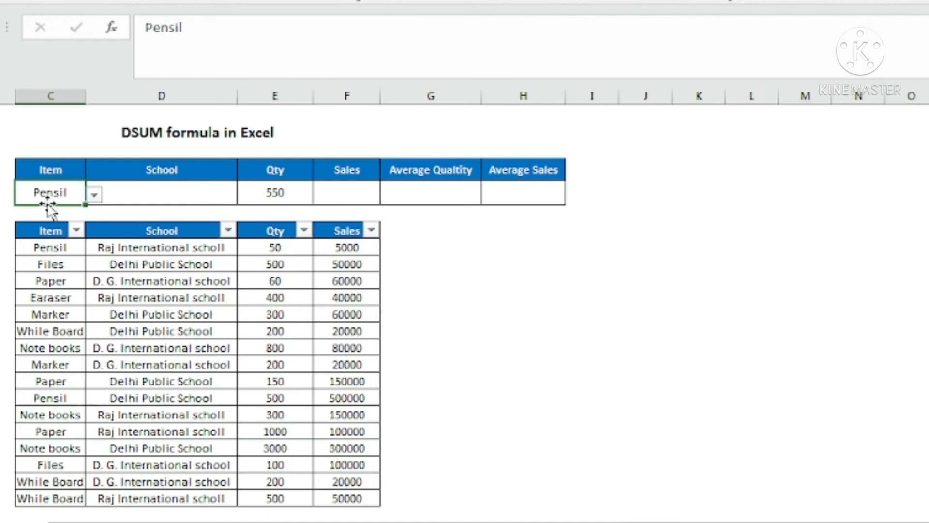
left_click(138, 199)
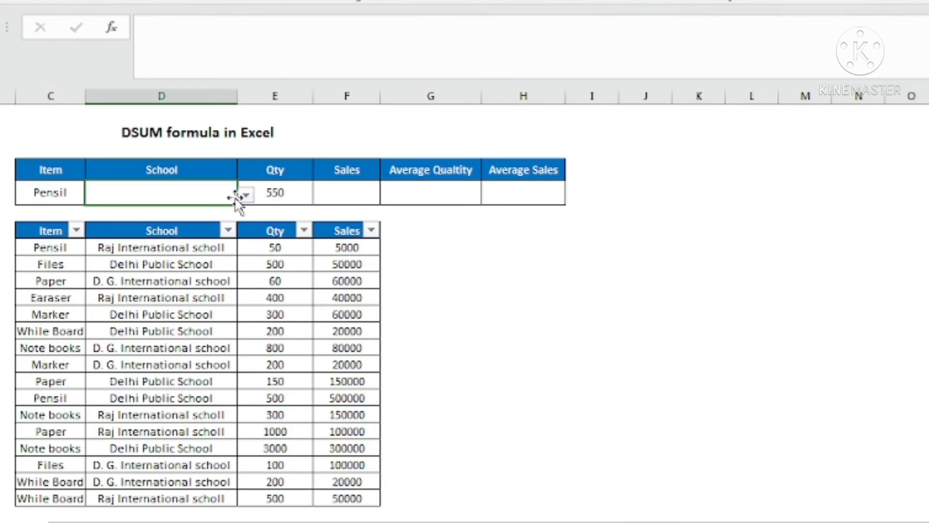
left_click(246, 195)
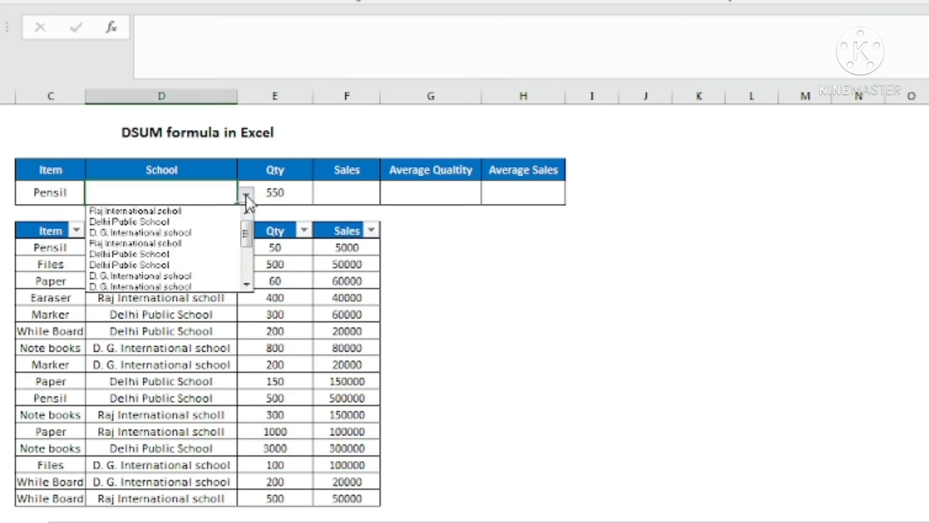
key("Escape")
left_click(151, 226)
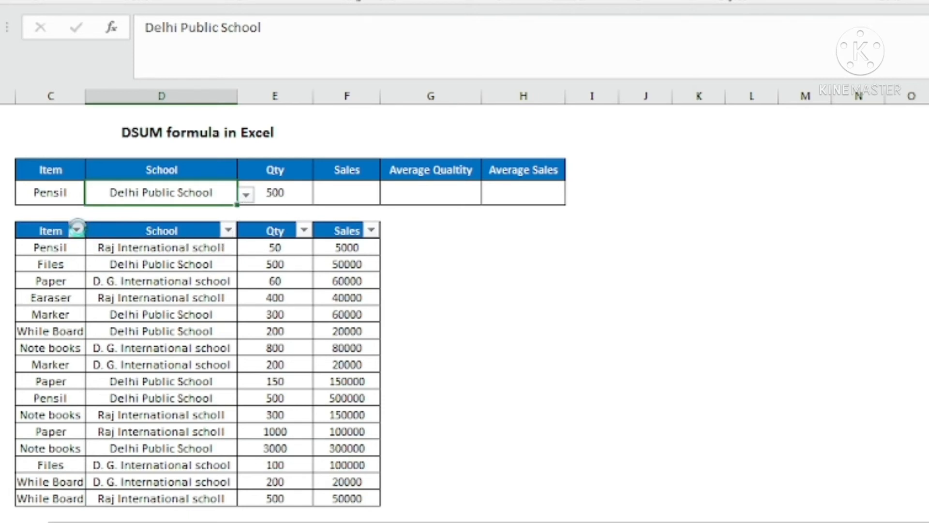
Step: Filter the data table to item Pensil, check the Qty for Delhi Public School against the DSUM result, and clear the Item filter
left_click(76, 230)
left_click(164, 358)
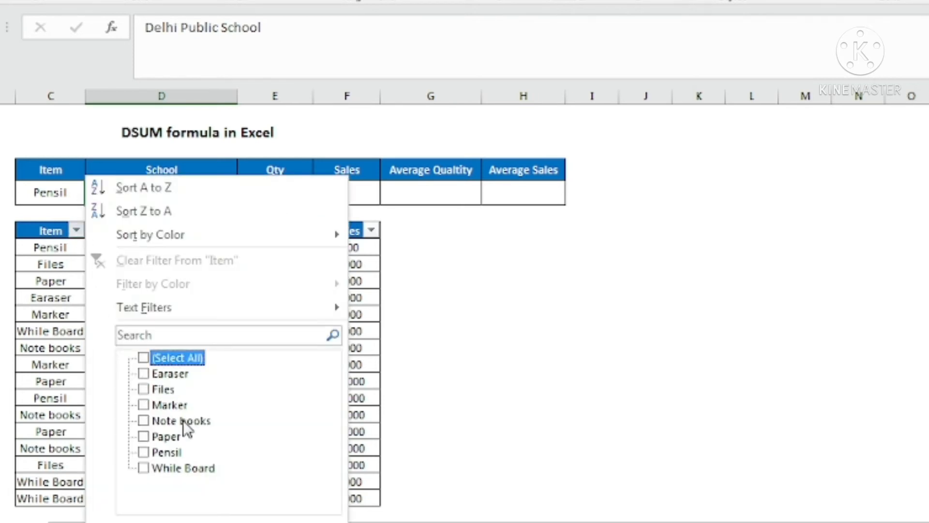
left_click(167, 452)
left_click(262, 522)
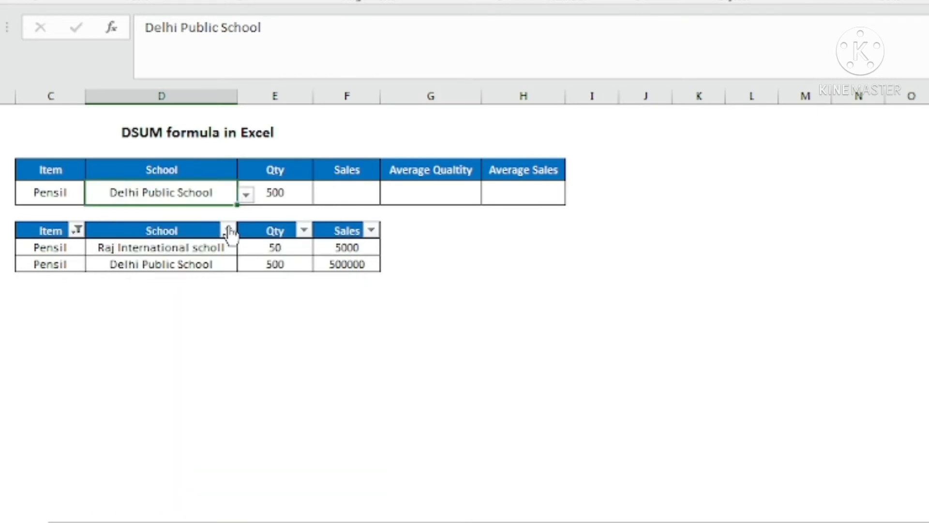
left_click(229, 230)
left_click(306, 326)
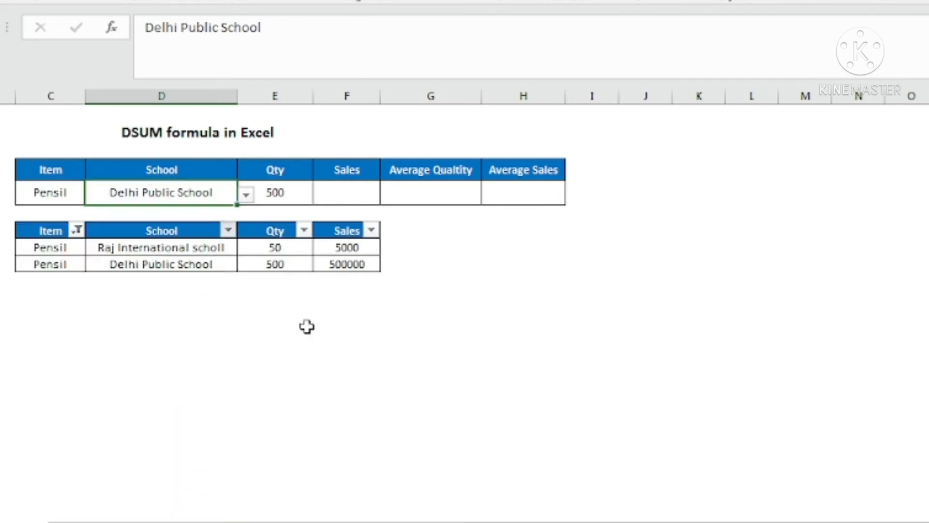
left_click(247, 264)
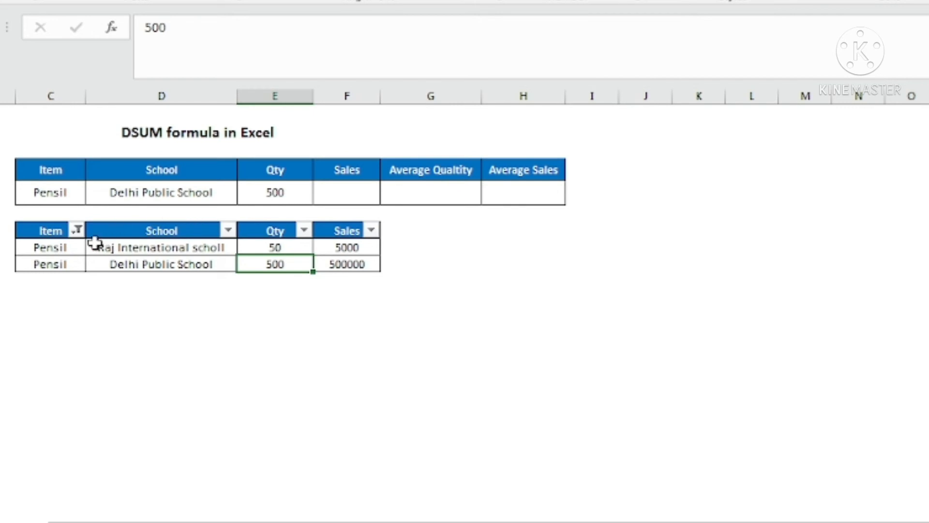
left_click(77, 231)
left_click(143, 358)
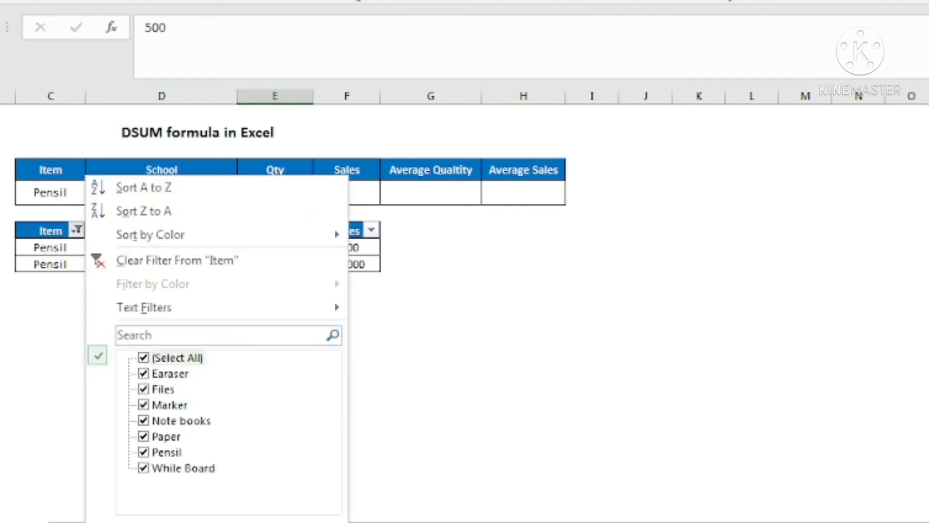
left_click(232, 519)
Step: Change the School criterion in D5 to Raj International scholl and check the DSUM quantity in E5
left_click(168, 193)
left_click(247, 195)
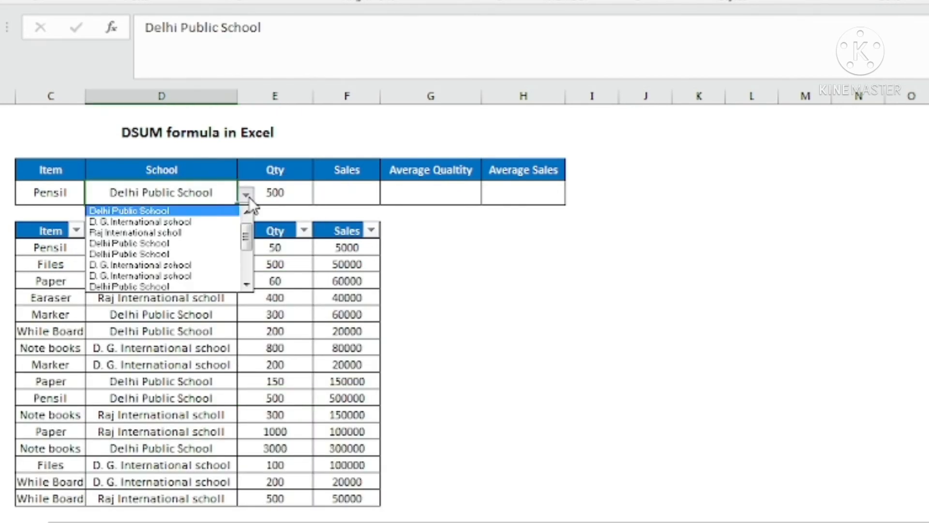
left_click(153, 234)
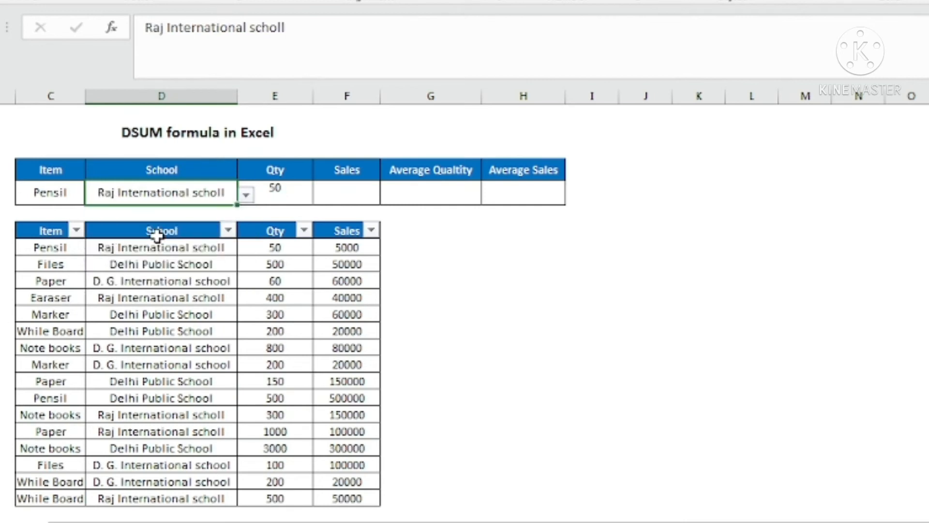
left_click(276, 193)
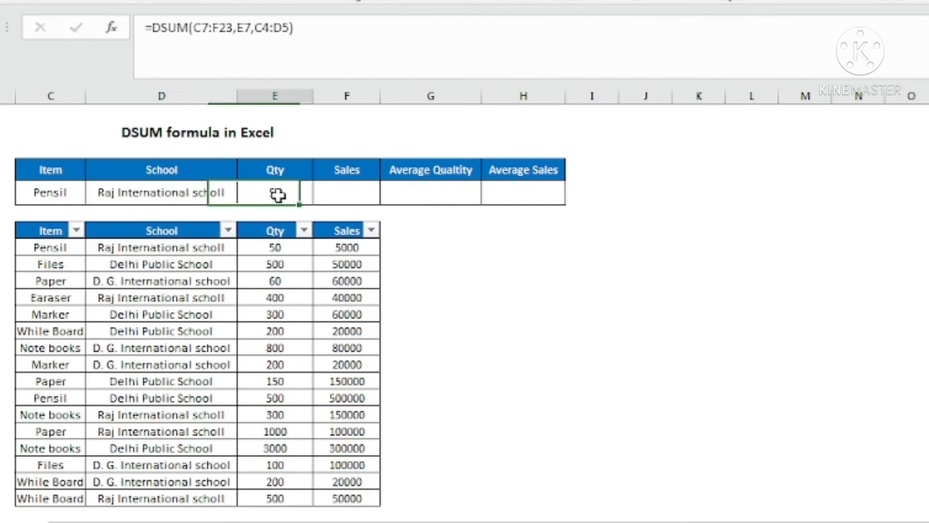
Step: Set the School criterion to D. G. International school and the Item criterion to While Board in the summary table
left_click(154, 195)
left_click(246, 194)
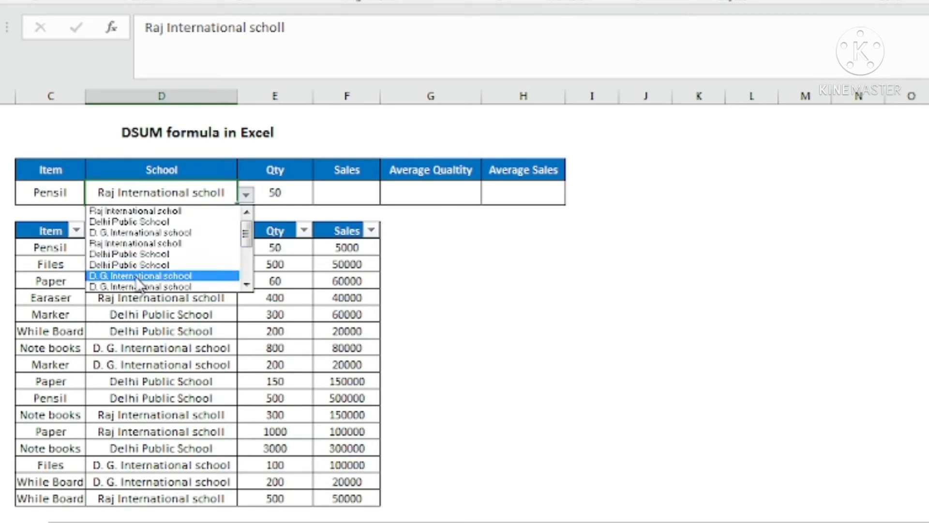
left_click(141, 287)
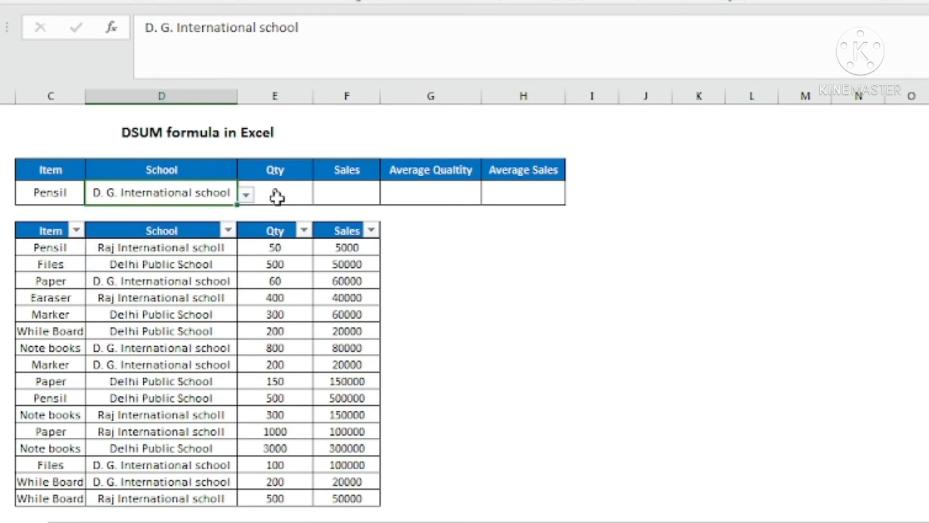
left_click(70, 197)
left_click(94, 194)
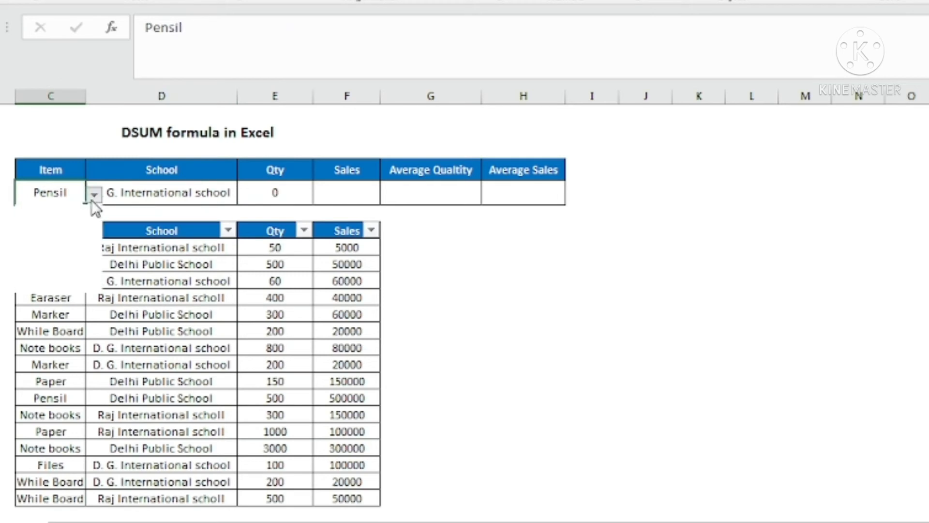
left_click(53, 265)
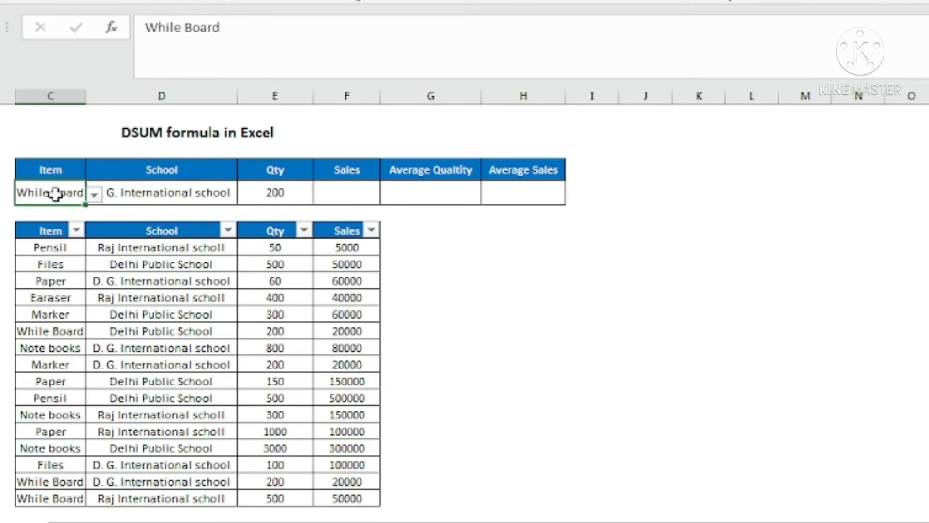
left_click_drag(56, 192, 146, 193)
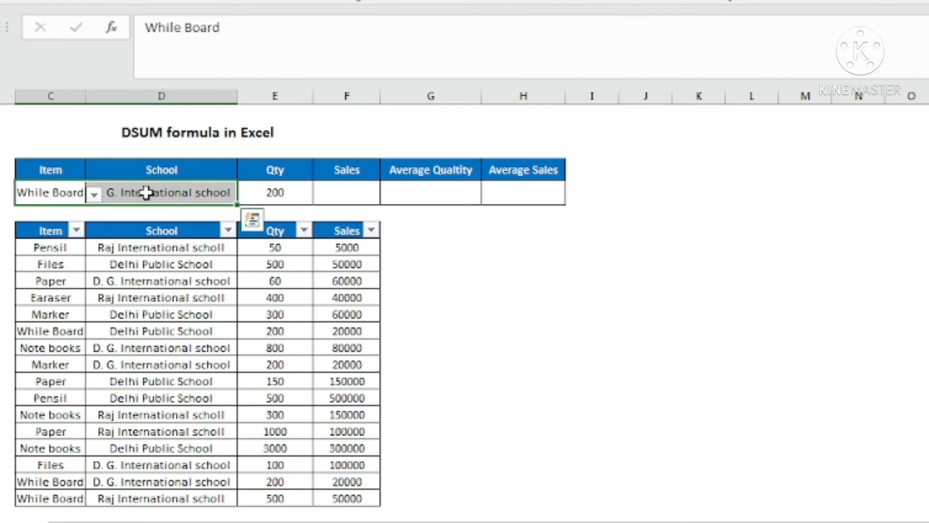
Step: Enter =DSUM(C7:F23,F7,C4:D5) in F5 to total the Sales for the chosen item and school
left_click(345, 192)
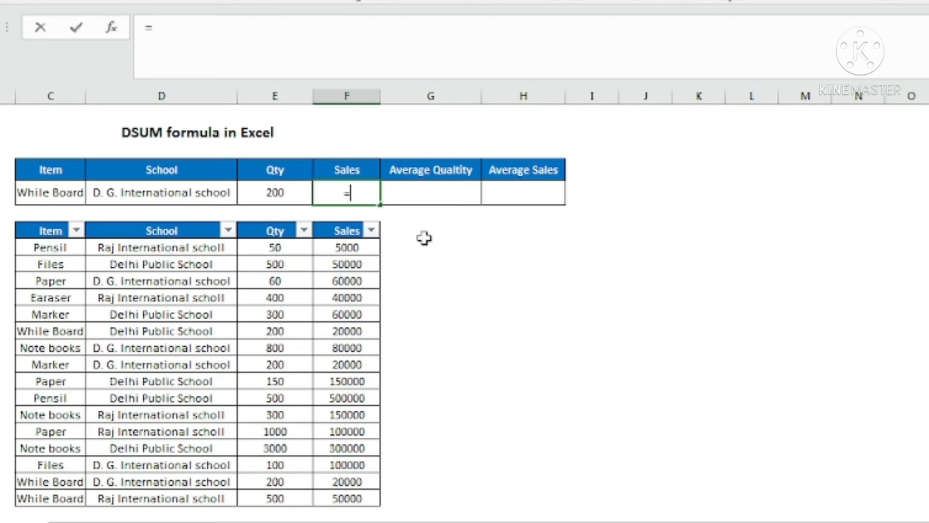
type("=du")
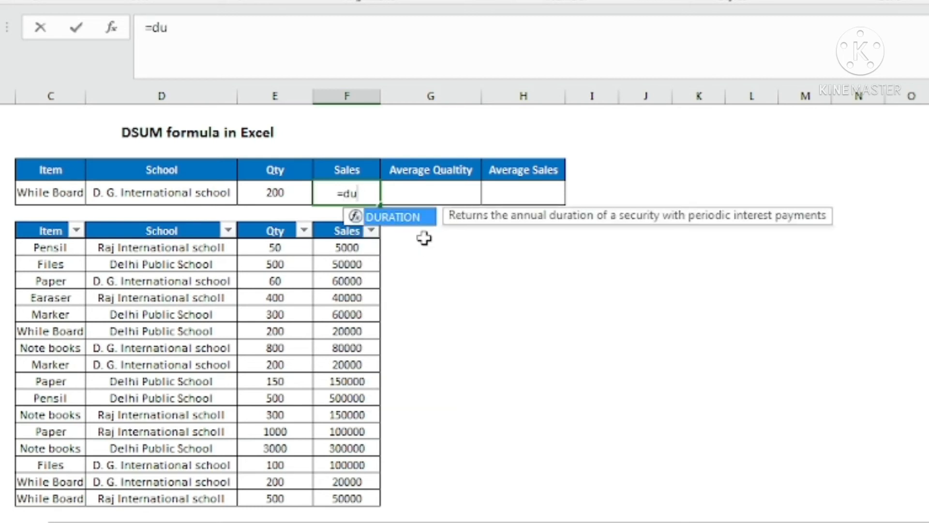
key("BackSpace")
type("su")
key("Tab")
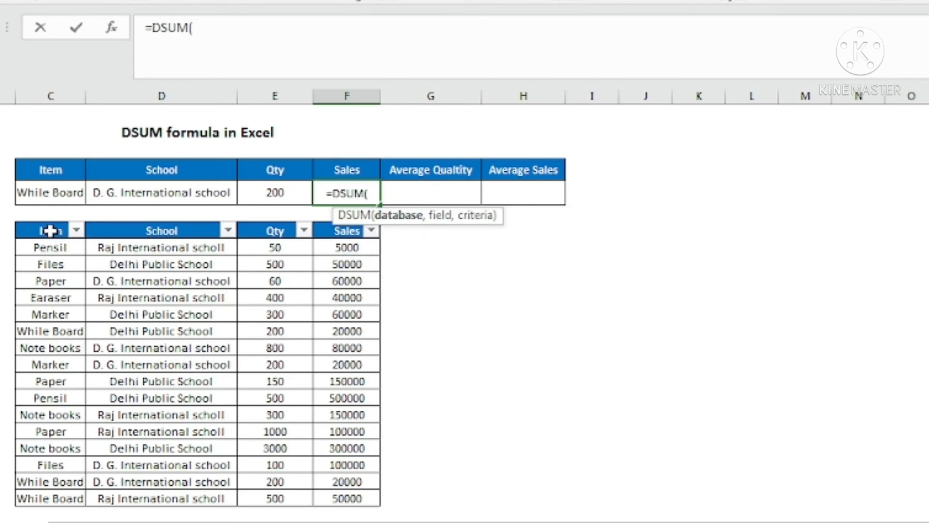
left_click_drag(51, 231, 351, 506)
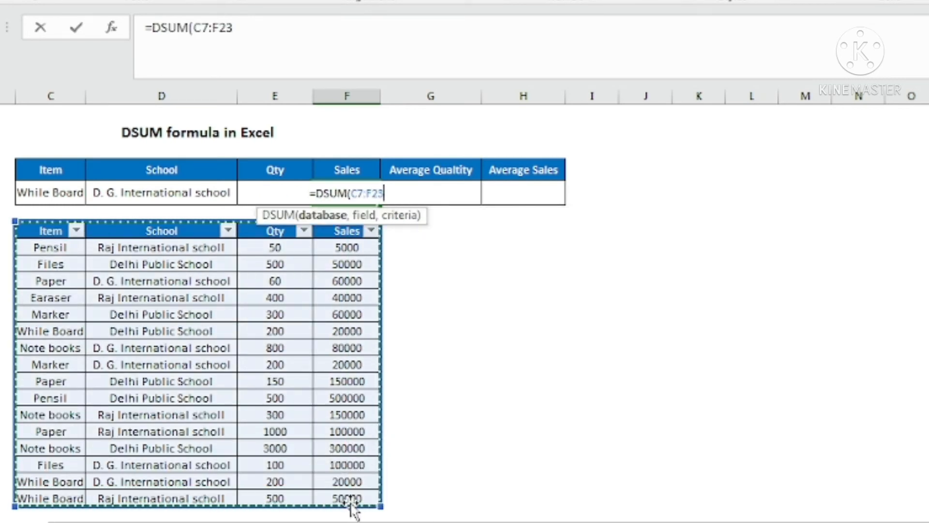
type(",")
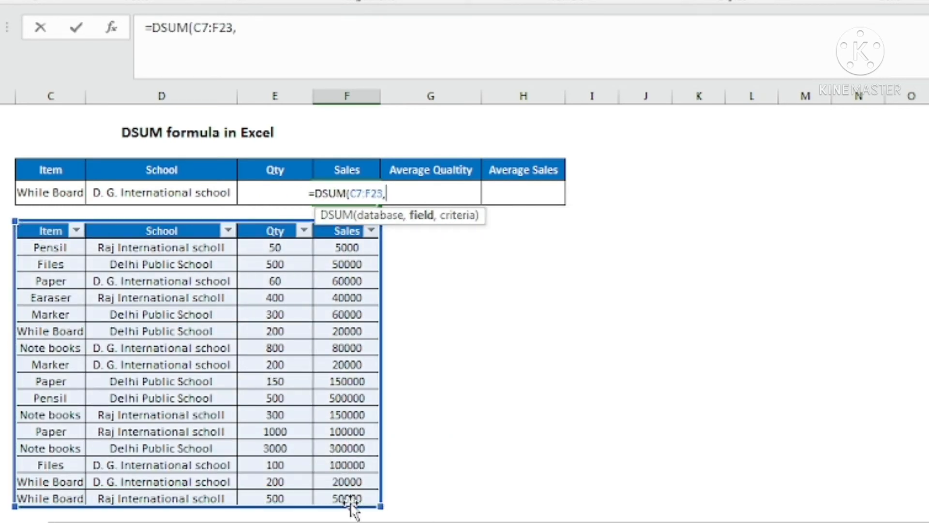
left_click(342, 234)
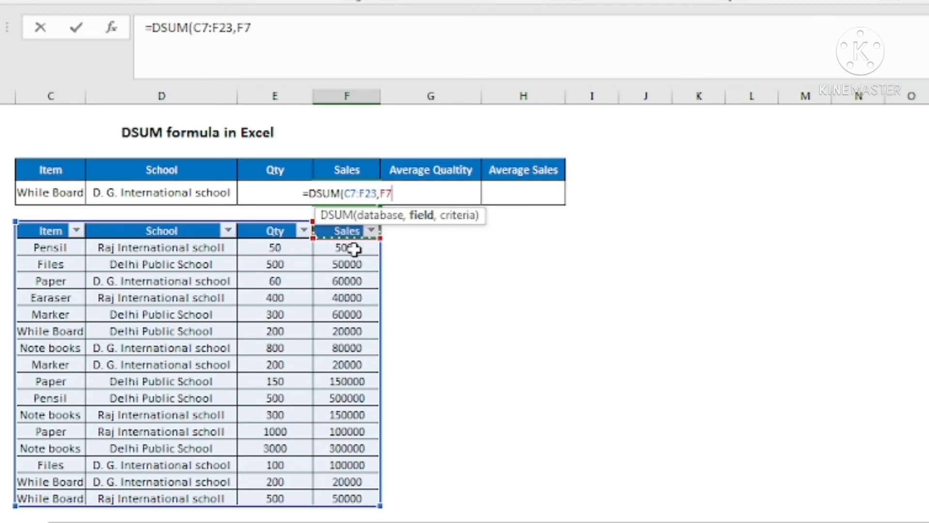
type(",")
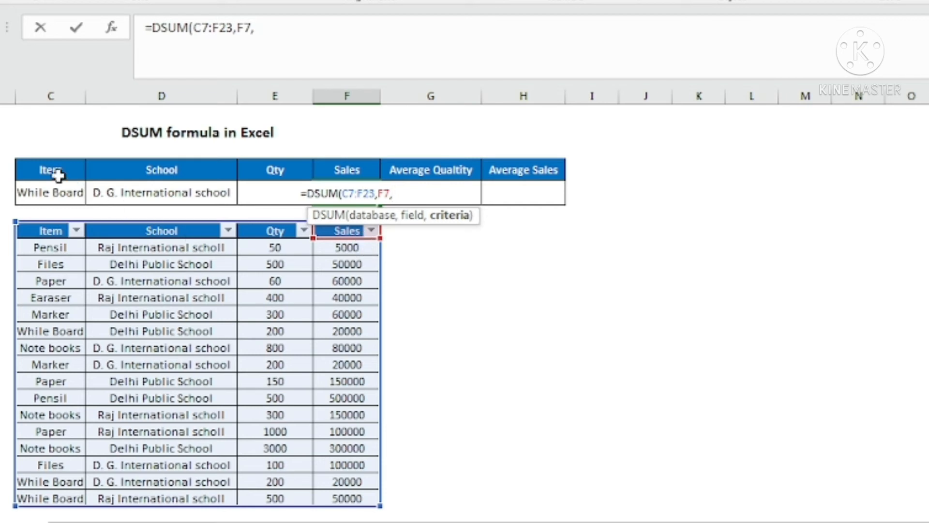
left_click_drag(58, 175, 134, 193)
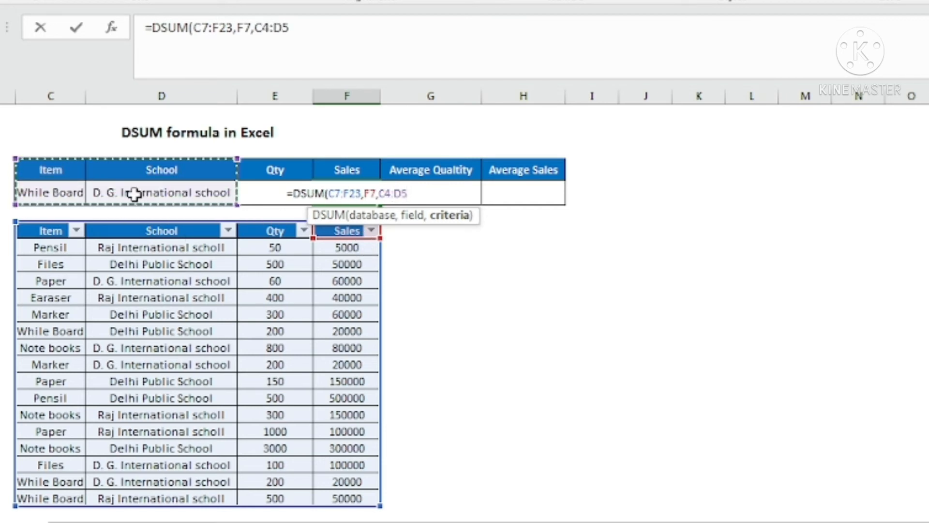
type(")")
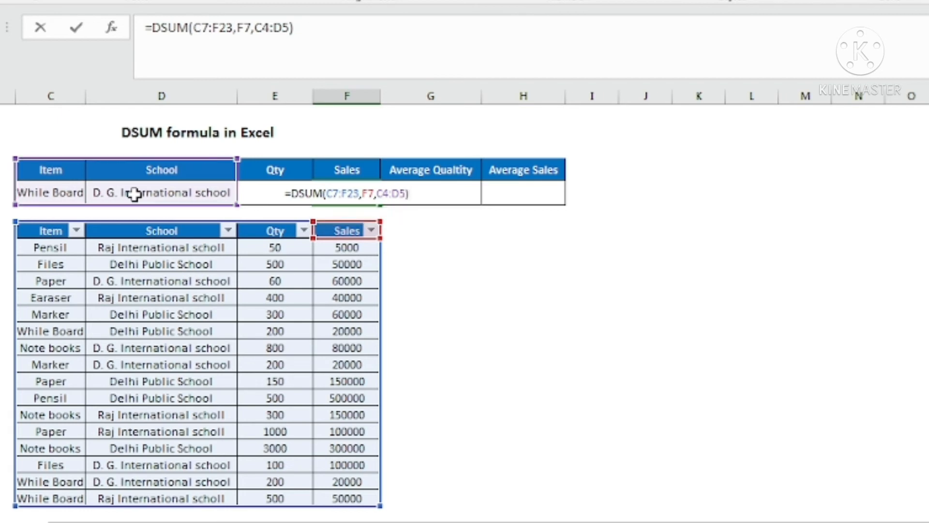
key("Return")
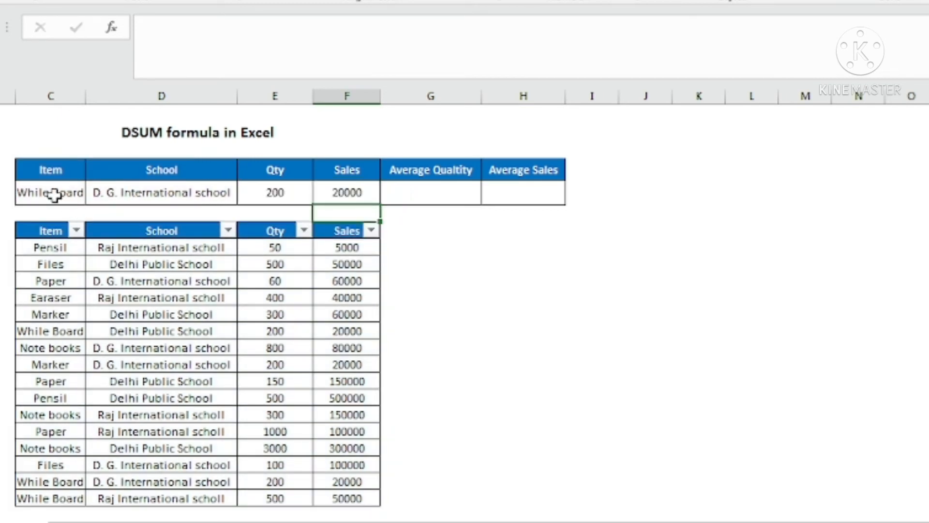
Step: Filter the data table to While Board and D. G. International school, compare its Sales with the DSUM result, and clear both filters
left_click(143, 195)
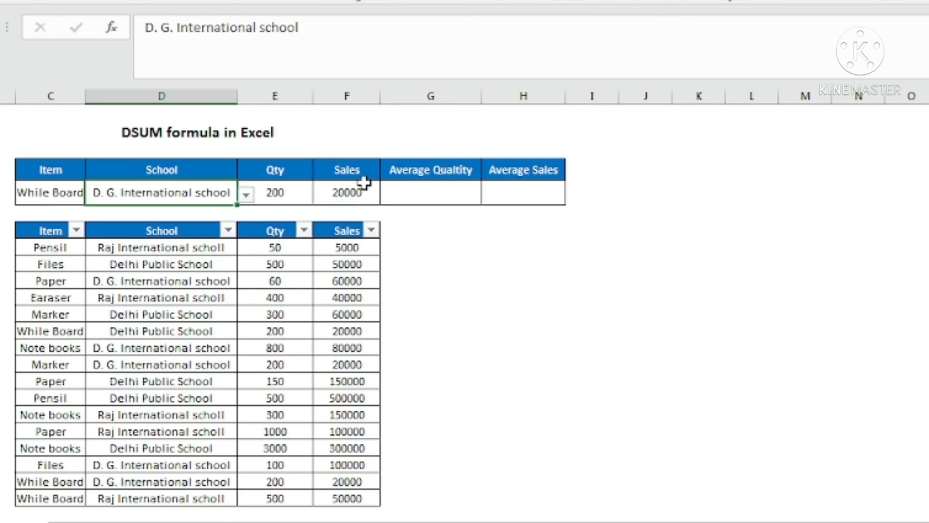
left_click(76, 230)
left_click(189, 358)
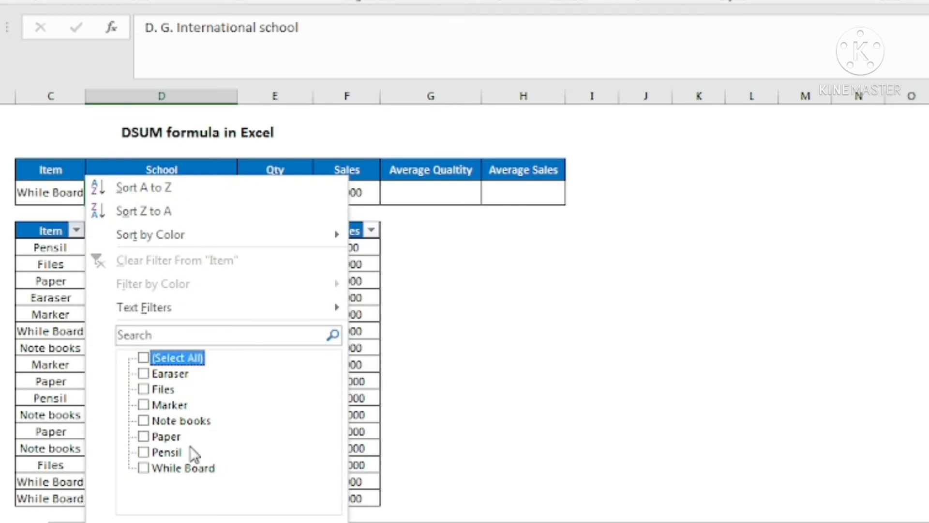
left_click(182, 467)
key("Return")
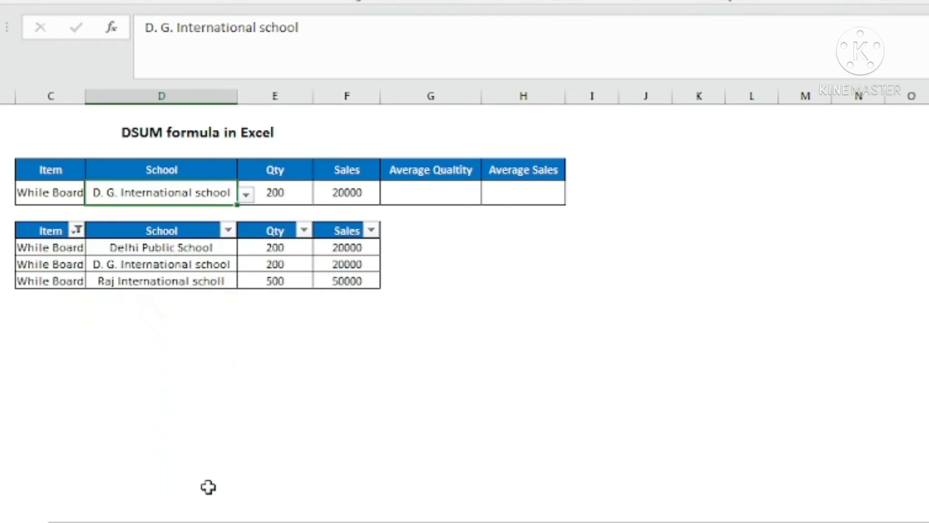
left_click(228, 230)
left_click(73, 358)
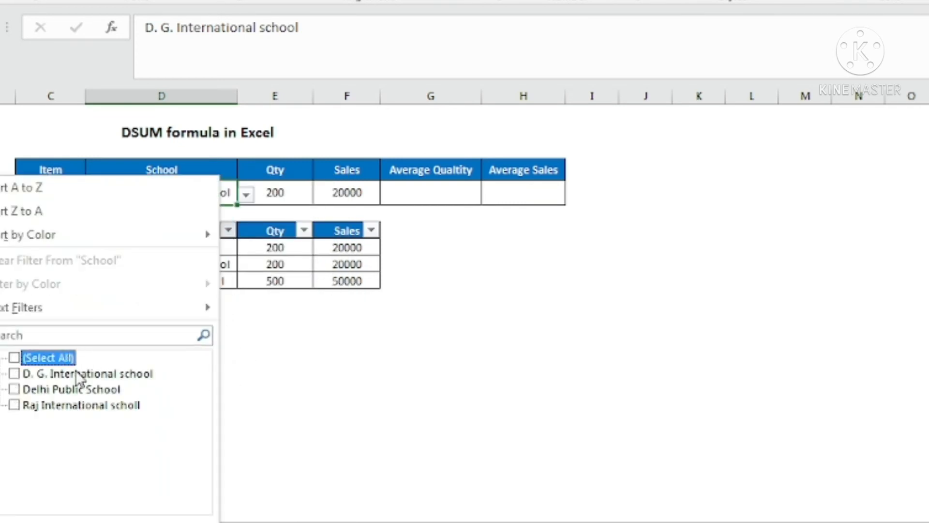
left_click(81, 374)
key("Return")
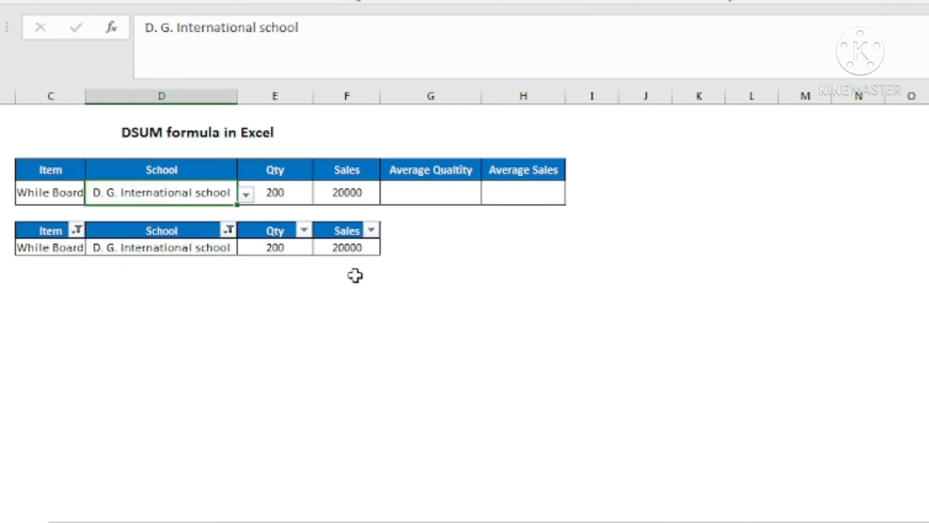
left_click(350, 249)
left_click(160, 232)
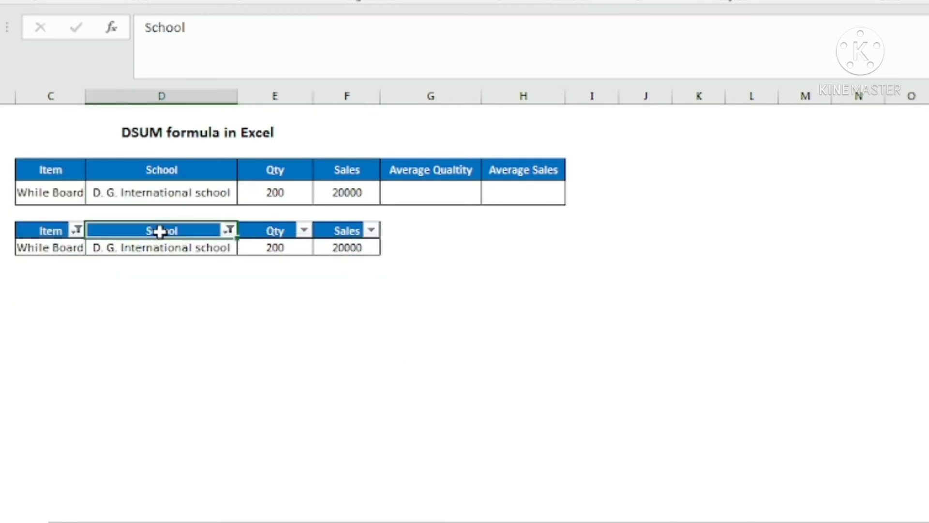
key("ctrl+shift+l")
key("ctrl+shift+l")
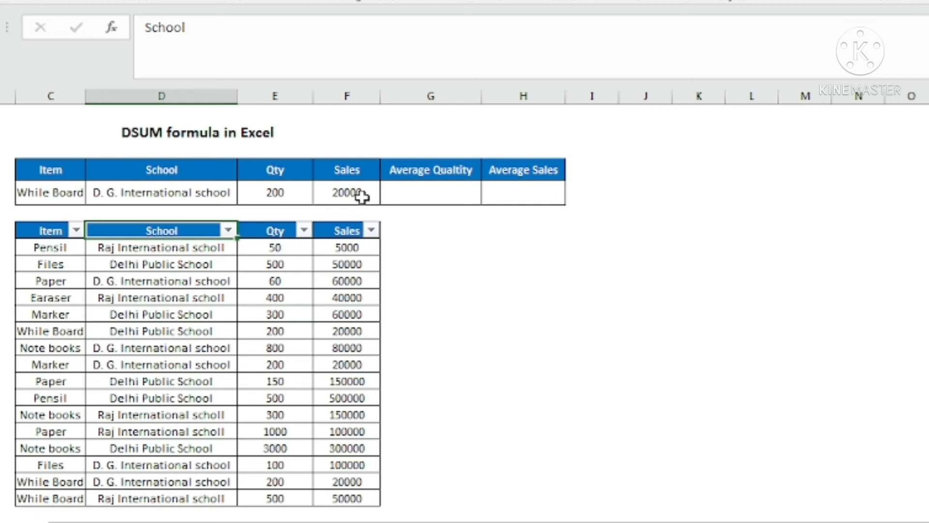
left_click(410, 195)
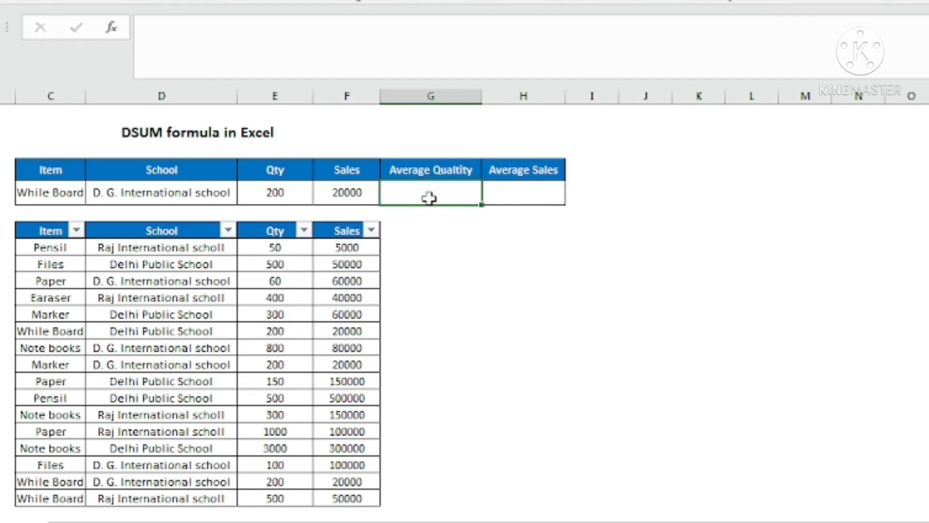
left_click(537, 186)
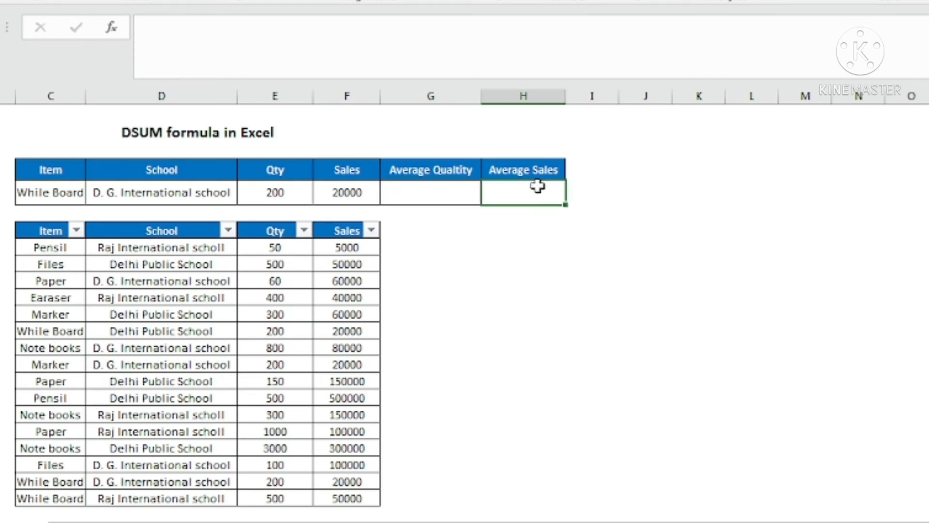
left_click(41, 197)
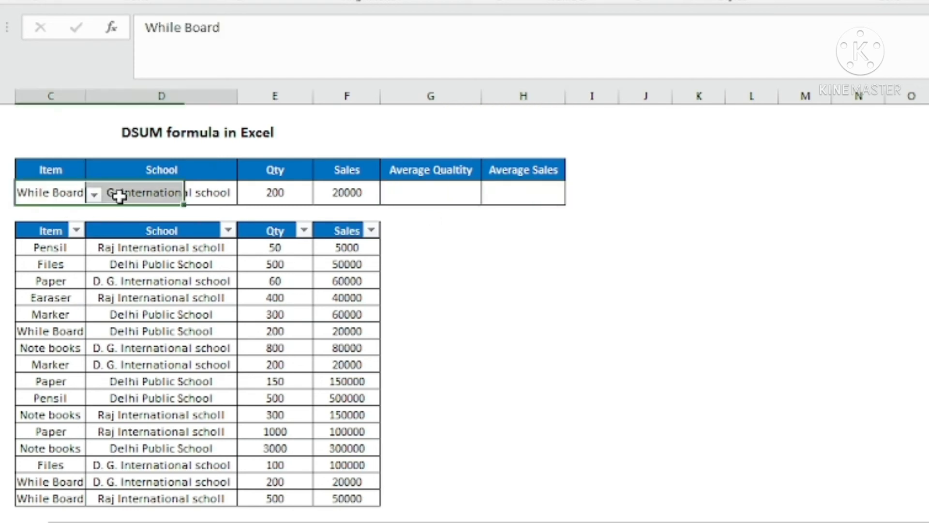
Step: Enter =DAVERAGE(C7:F23,E7,C4:D5) in G5 to average the Qty for the chosen item and school
left_click(432, 196)
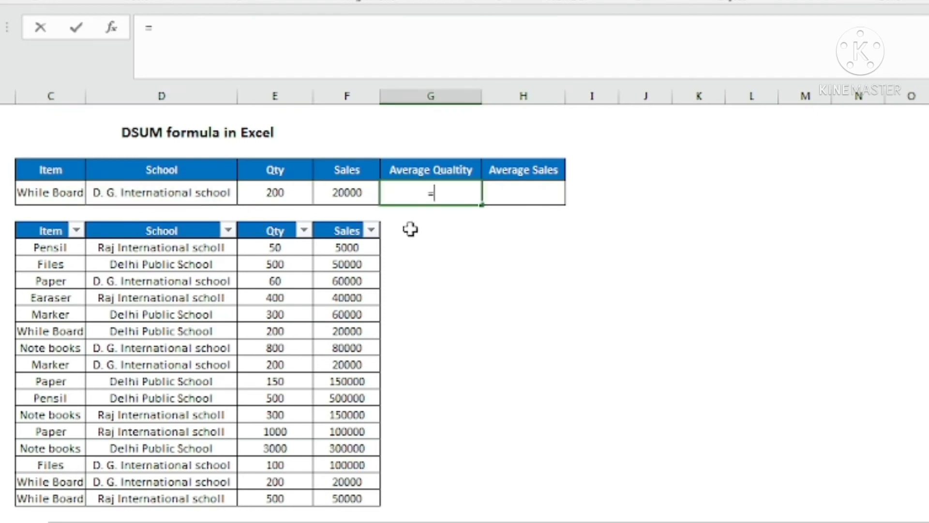
type("=da")
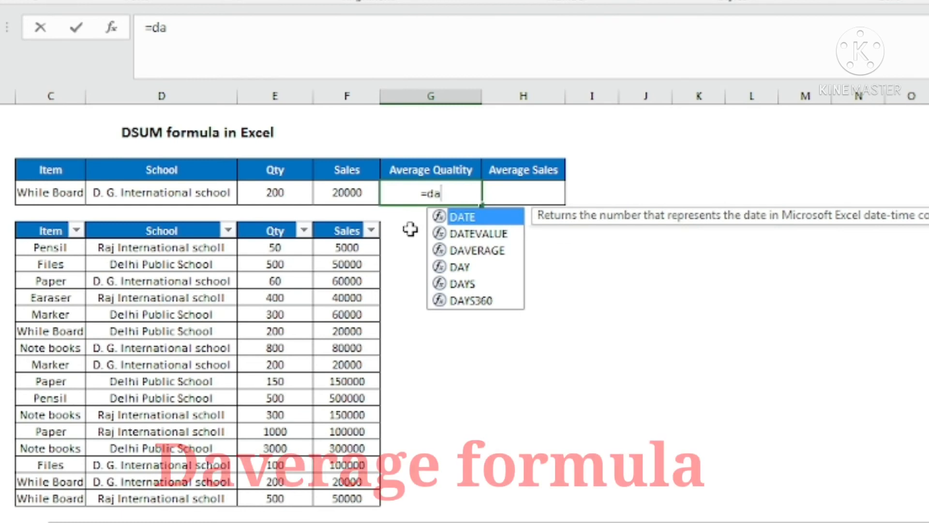
type("verage")
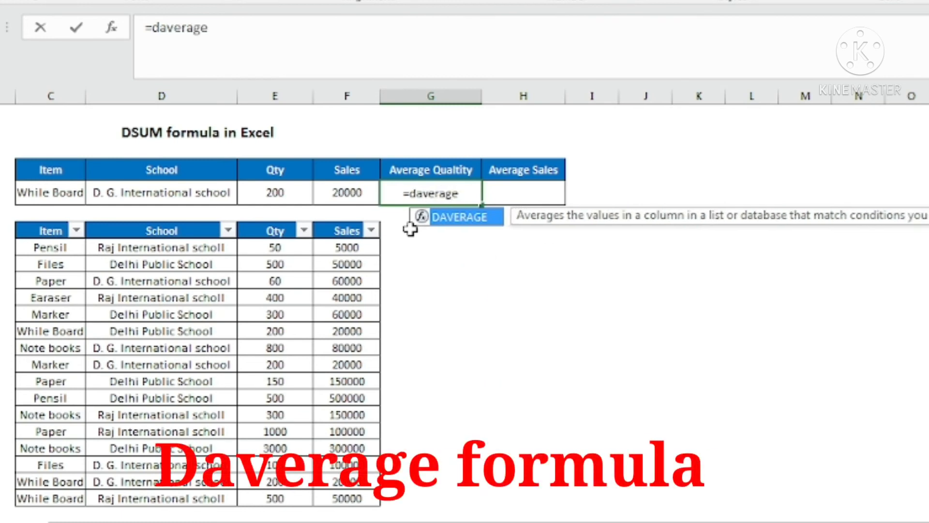
key("Tab")
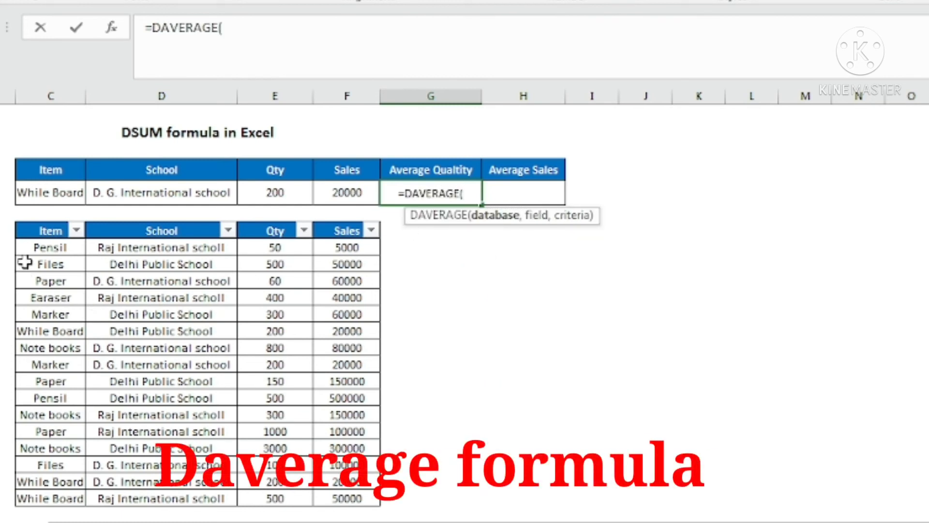
left_click_drag(29, 229, 327, 492)
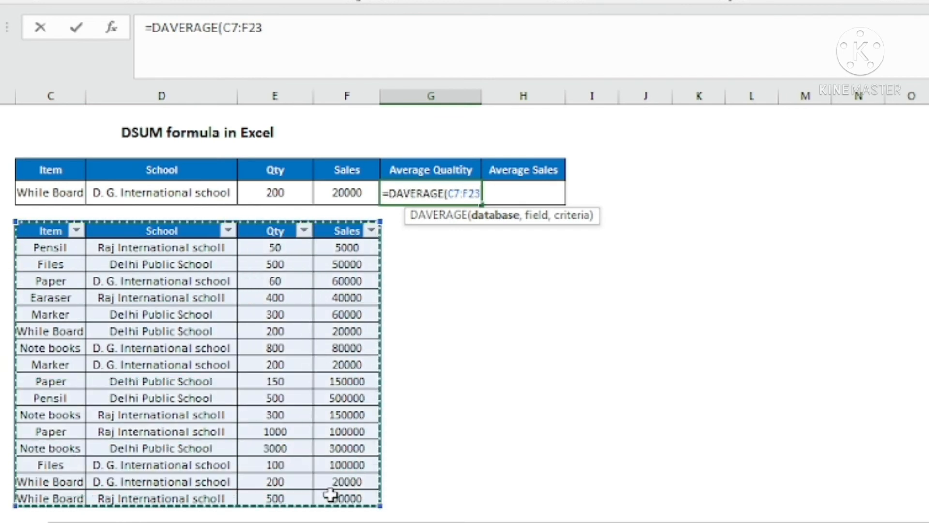
type(",")
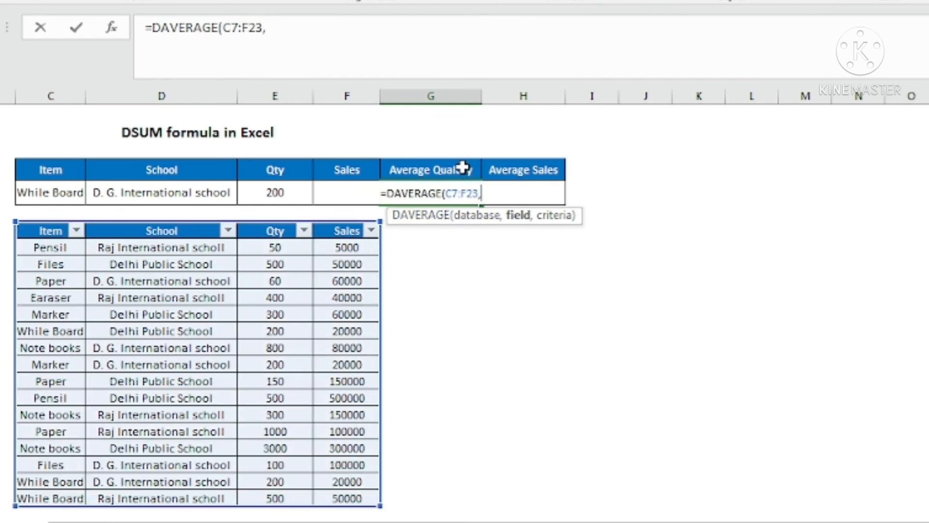
left_click(255, 230)
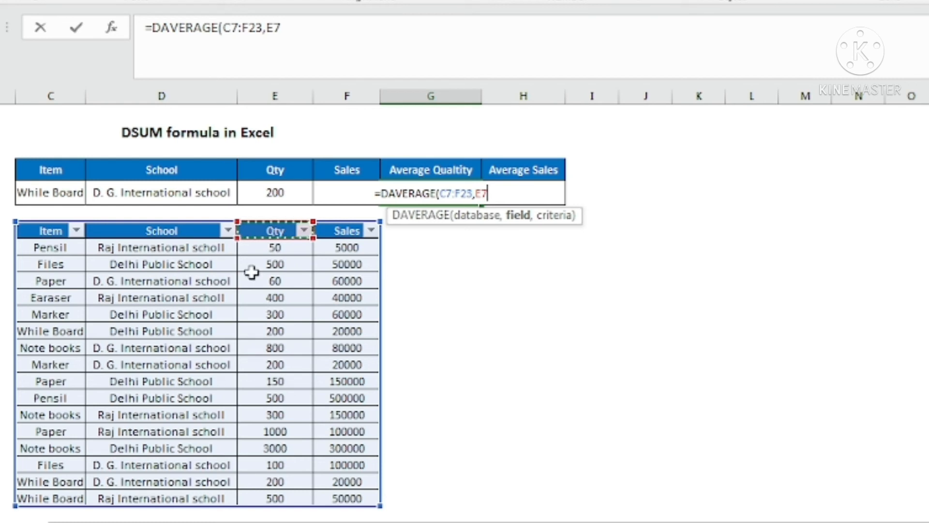
type(",")
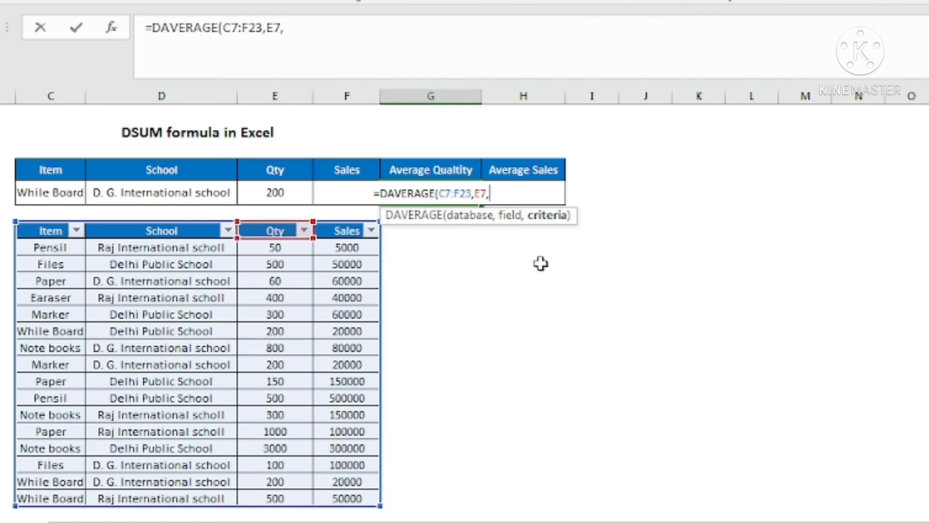
left_click_drag(48, 171, 170, 187)
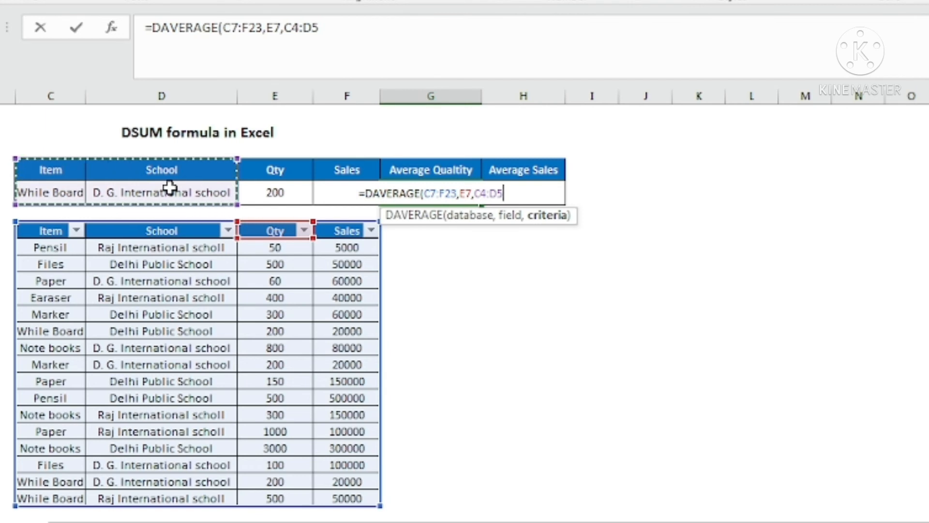
type(")")
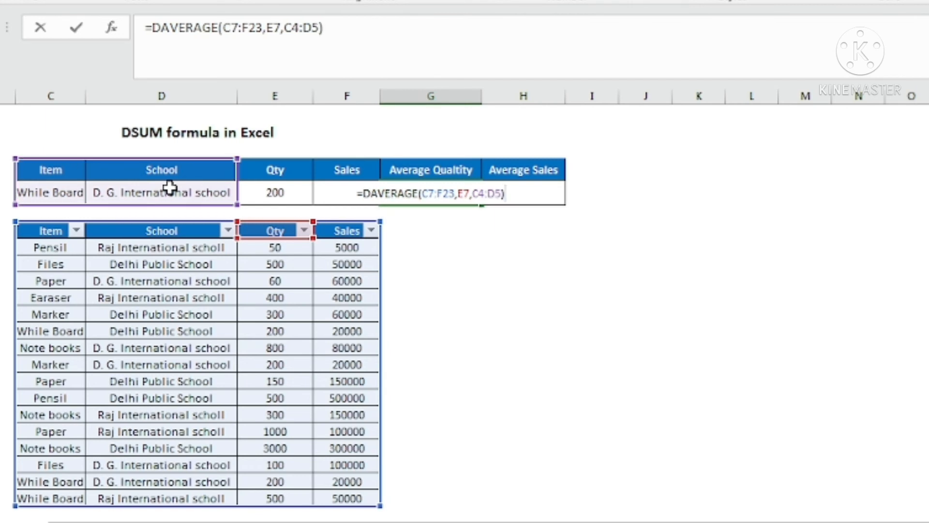
key("Return")
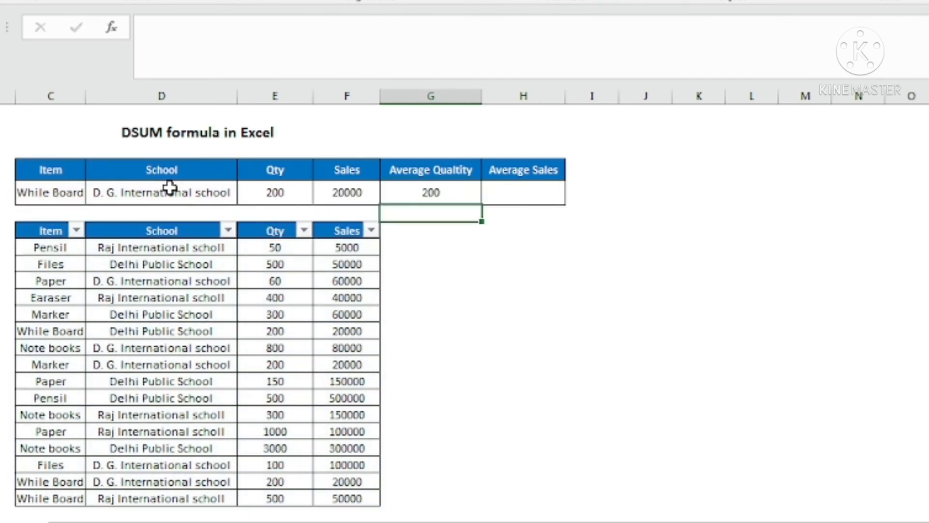
Step: Review the item and school criteria and compare the DAVERAGE formula in G5 with the DSUM quantity formula in E5
left_click(44, 198)
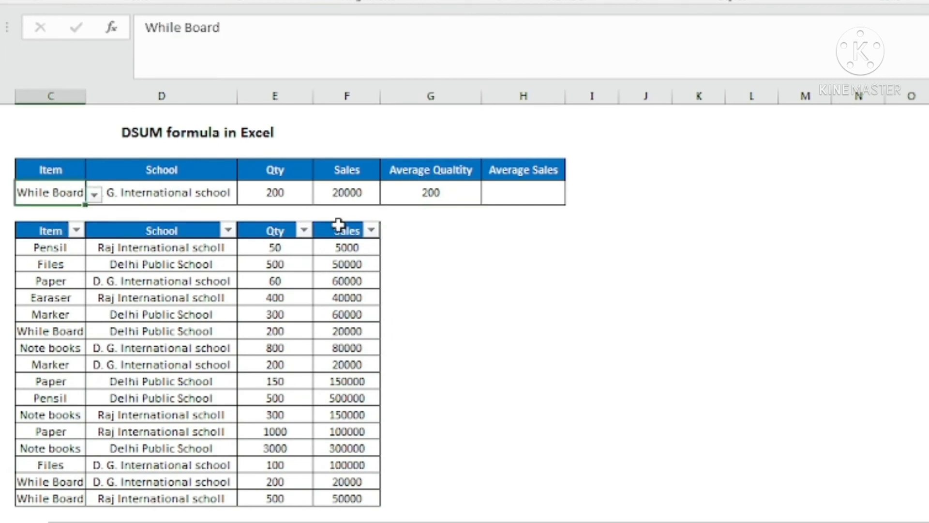
left_click(163, 197)
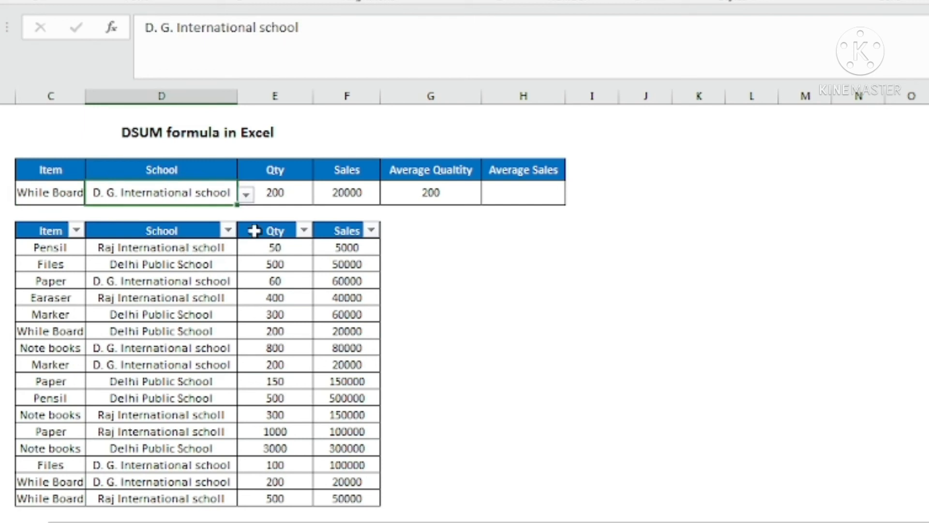
left_click(437, 195)
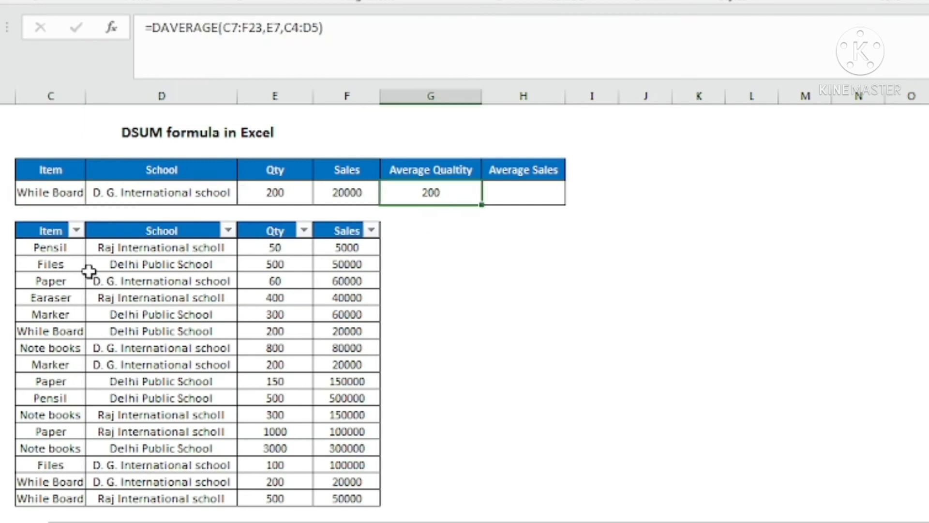
left_click(273, 192)
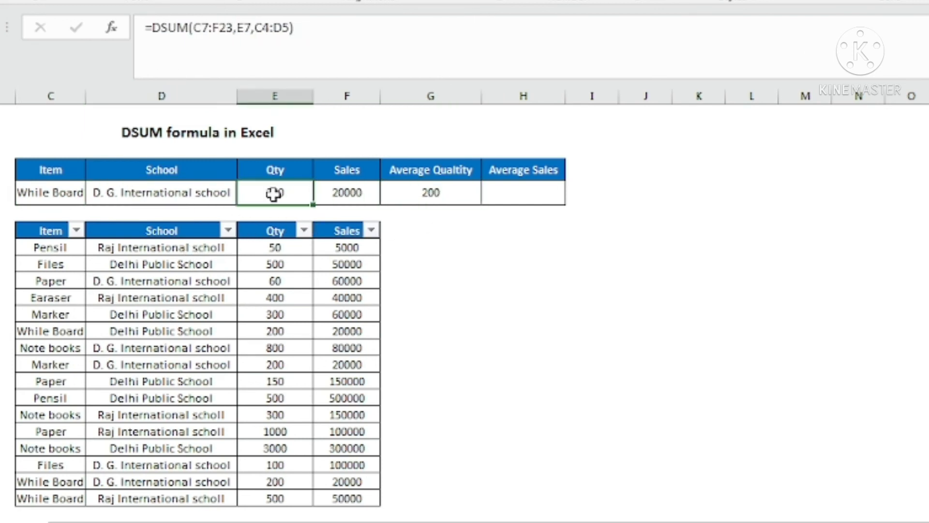
Step: Recheck the formulas in E5 and G5, and try Note books and Marker as the Item criterion in C5
left_click(415, 189)
left_click(276, 196)
left_click(432, 200)
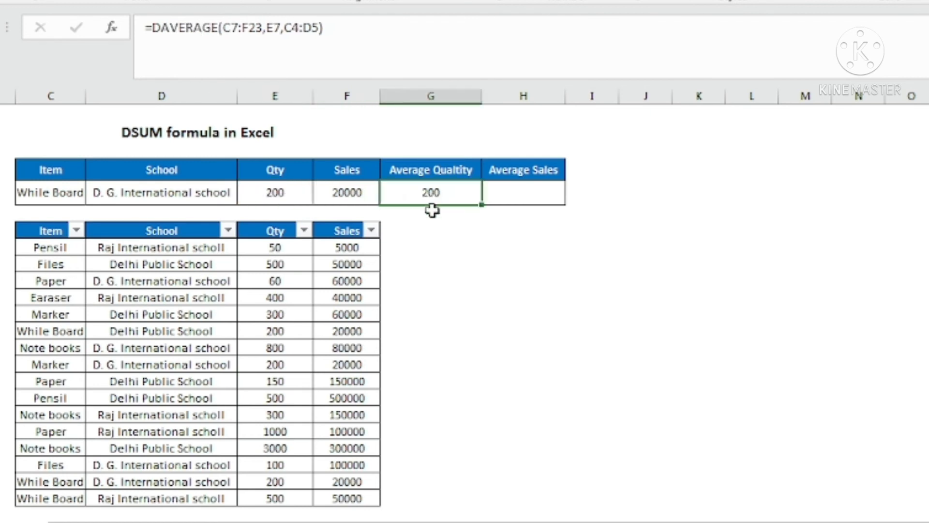
left_click(53, 193)
left_click(94, 194)
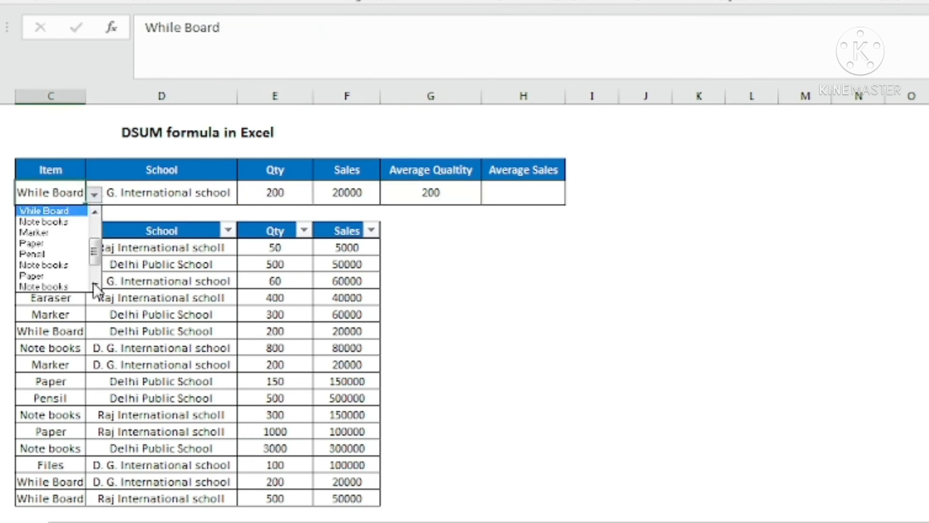
left_click(41, 264)
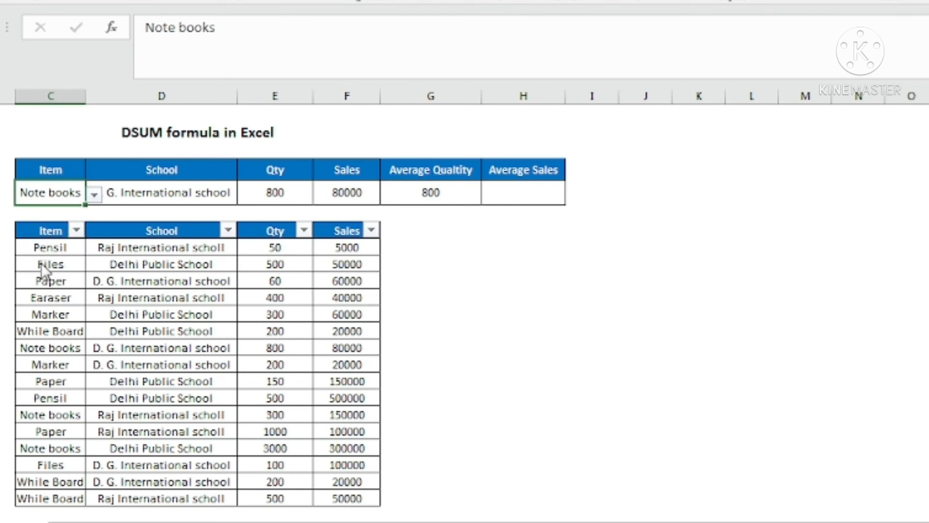
left_click(94, 195)
left_click(34, 222)
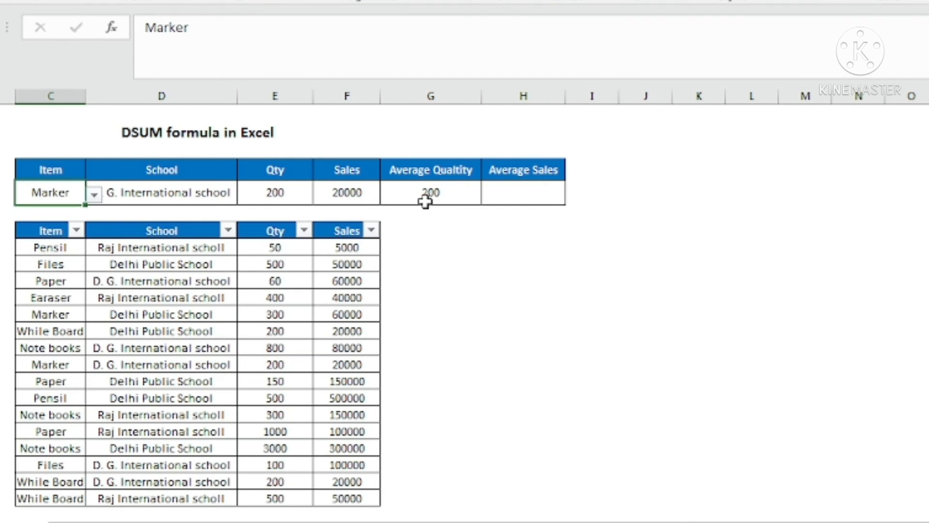
Step: Enter =DAVERAGE(C7:F23,F7,C4:D5) in H5 to average the Sales for the chosen item and school
left_click(527, 194)
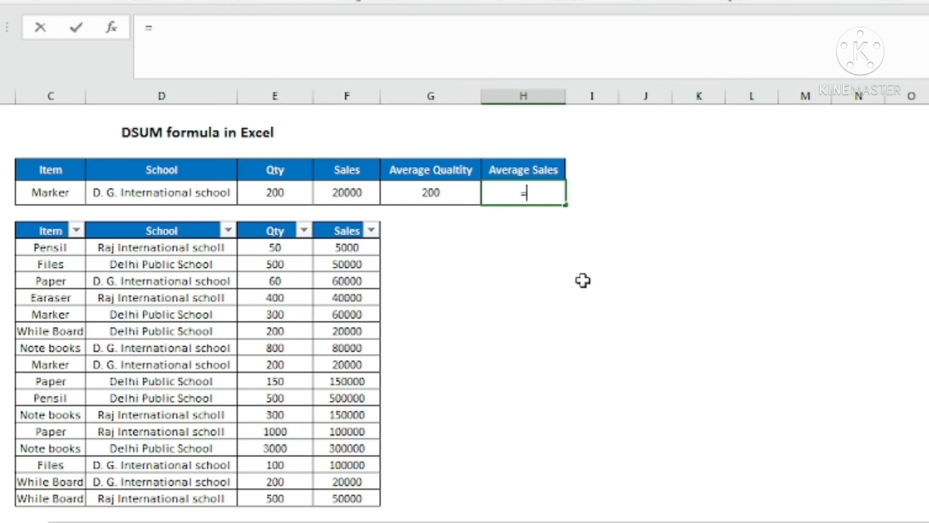
type("da")
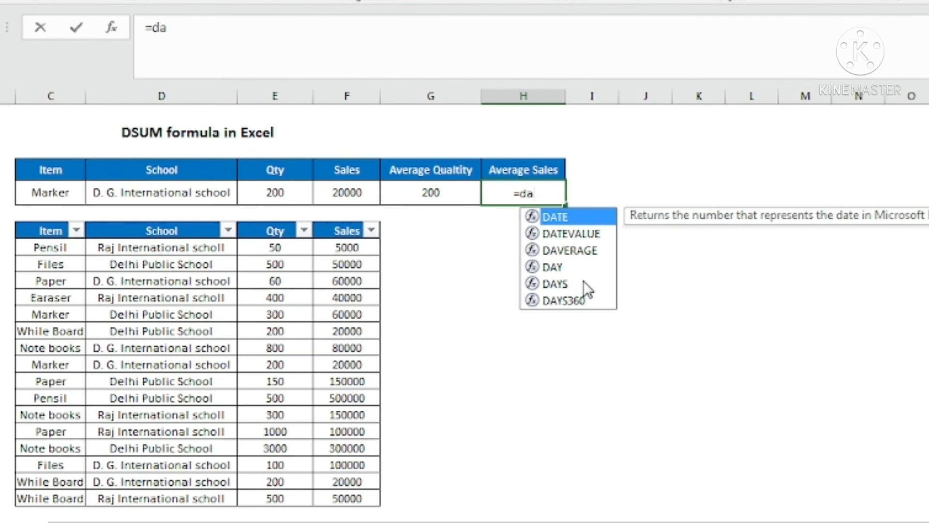
type("vera")
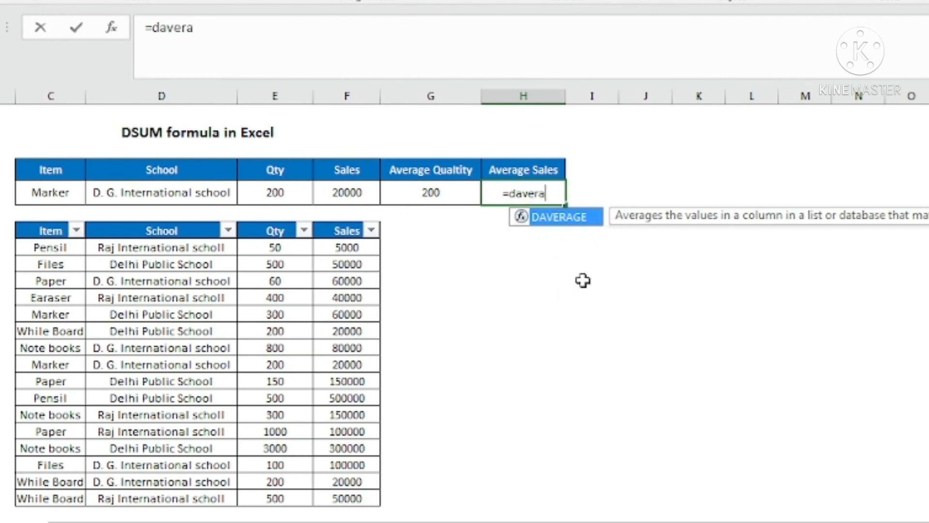
type("ge")
key("Tab")
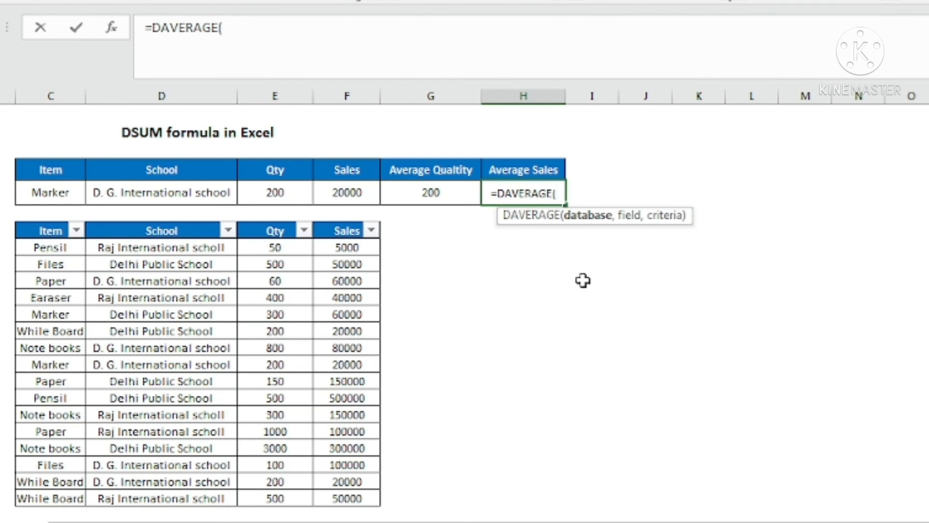
left_click_drag(54, 232, 331, 490)
type(",")
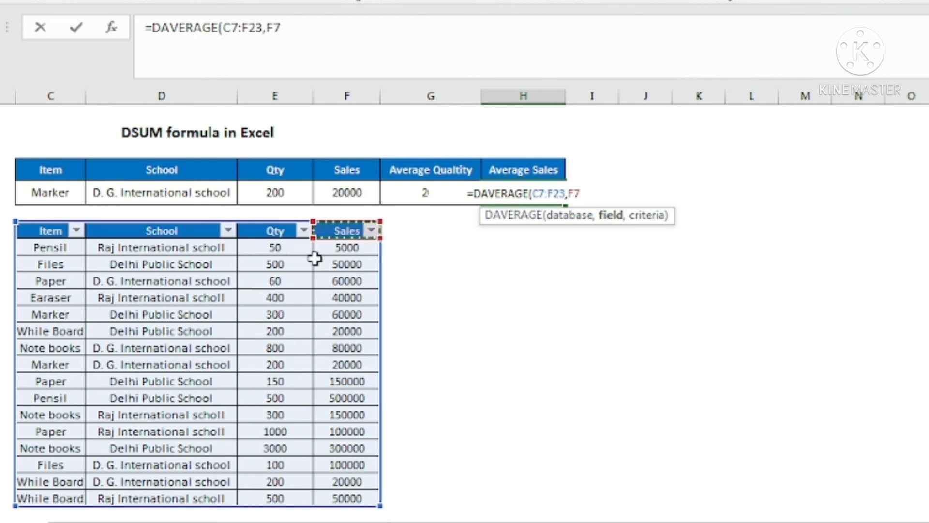
type(",")
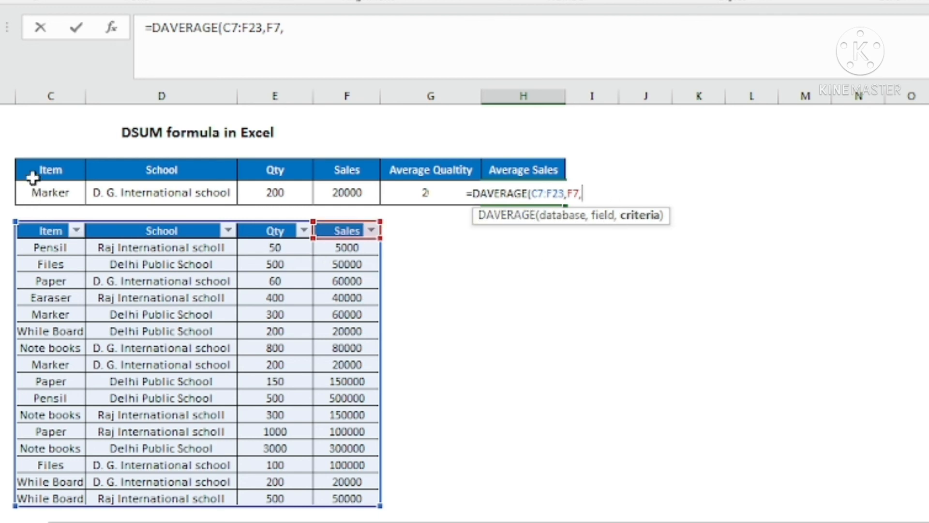
left_click_drag(32, 178, 160, 186)
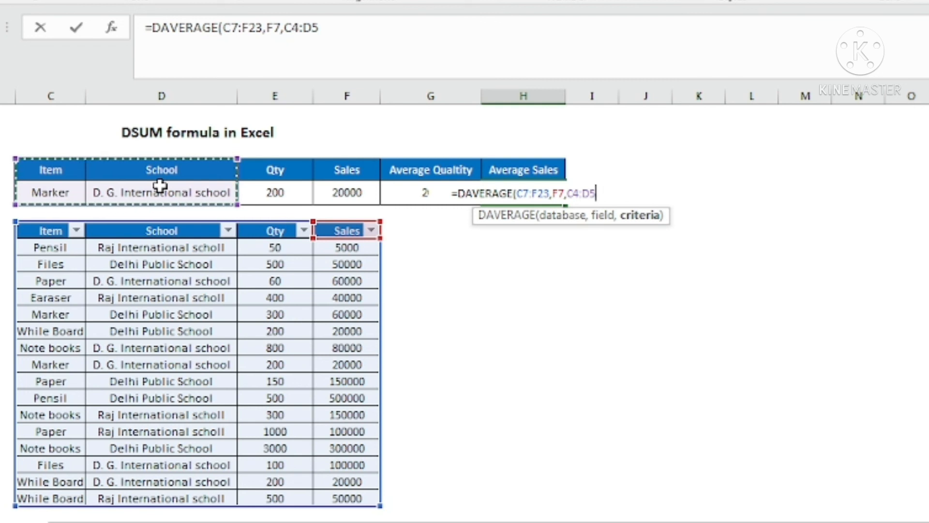
key("Return")
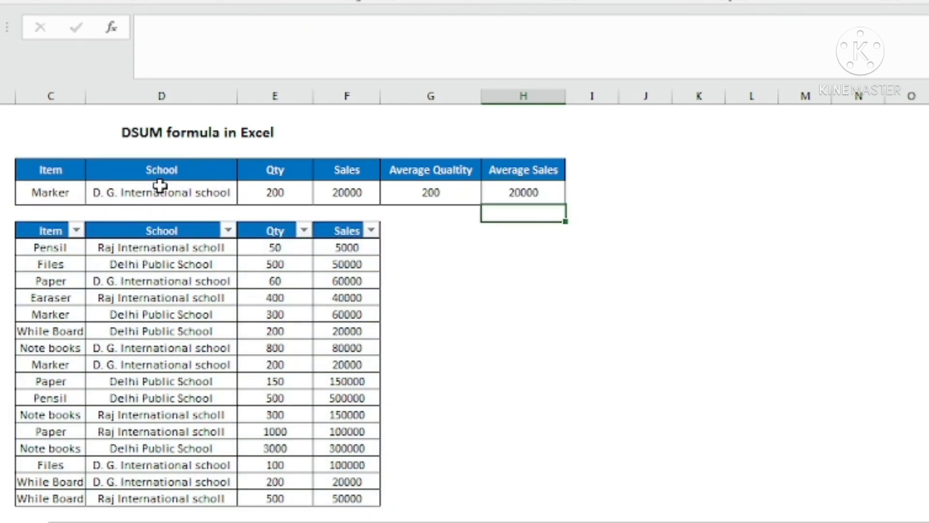
left_click(499, 196)
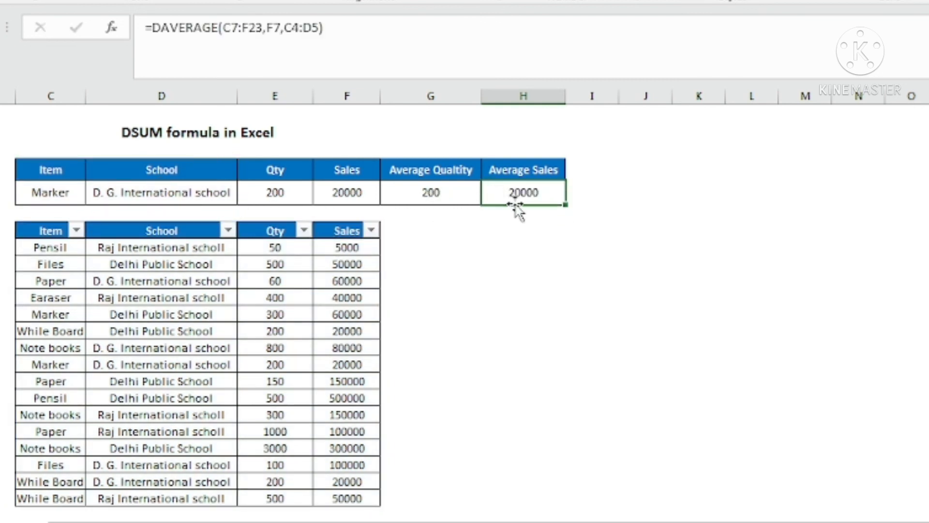
Step: Set the Item criterion in C5 to Note books and clear the School criterion in D5
left_click(33, 189)
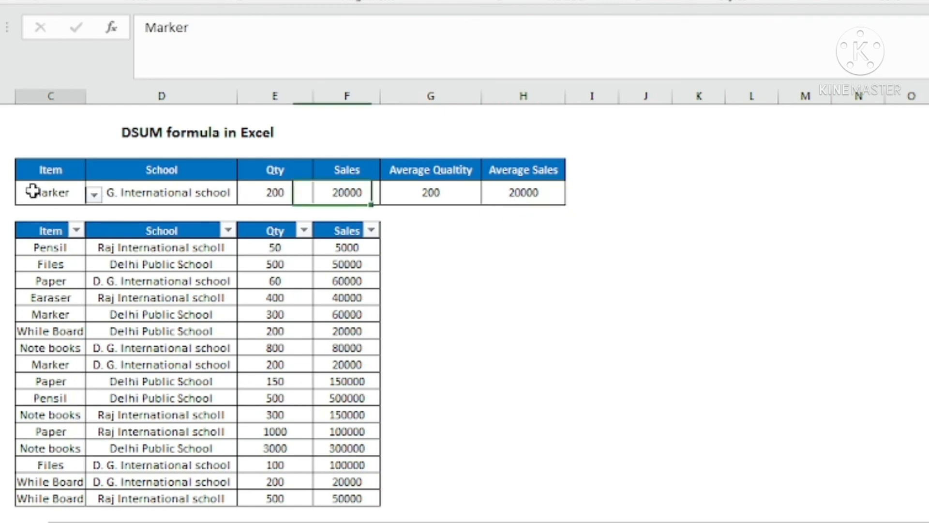
left_click(127, 194)
left_click(69, 191)
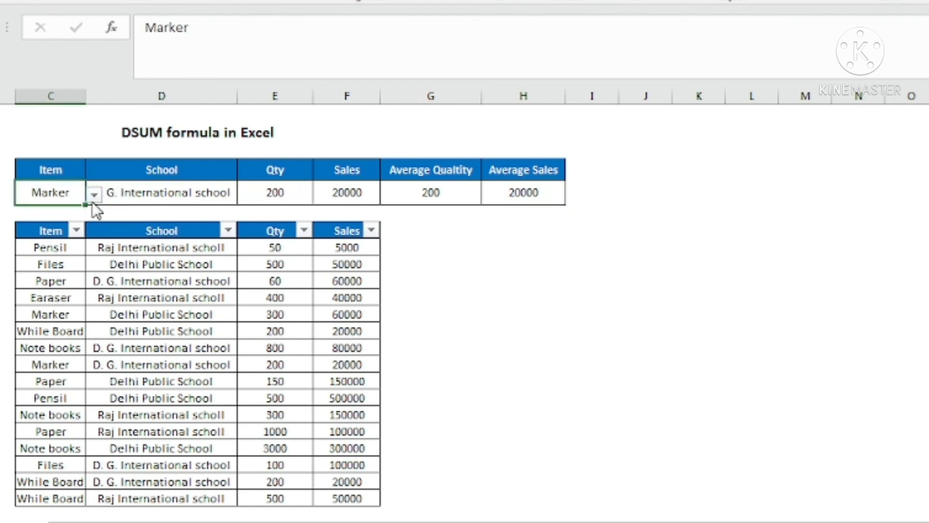
left_click(92, 197)
left_click(47, 275)
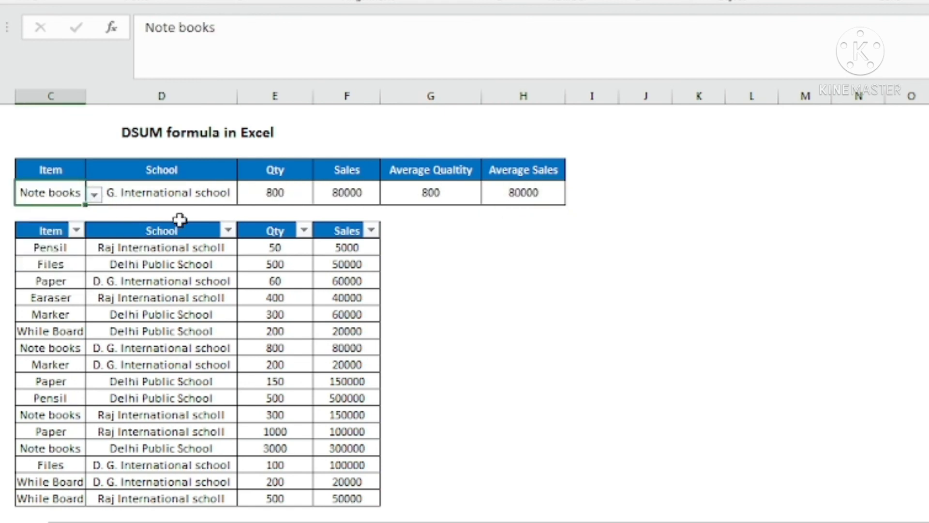
left_click(180, 191)
left_click(246, 194)
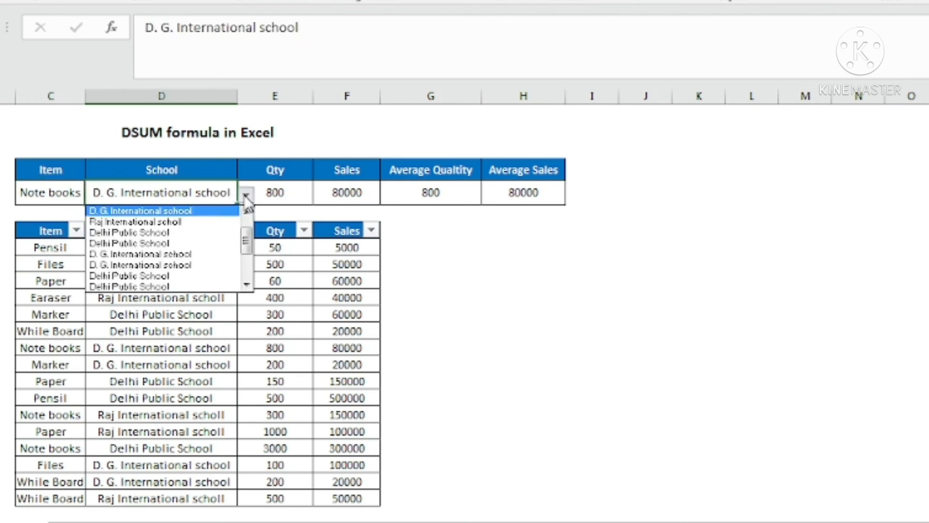
left_click(172, 194)
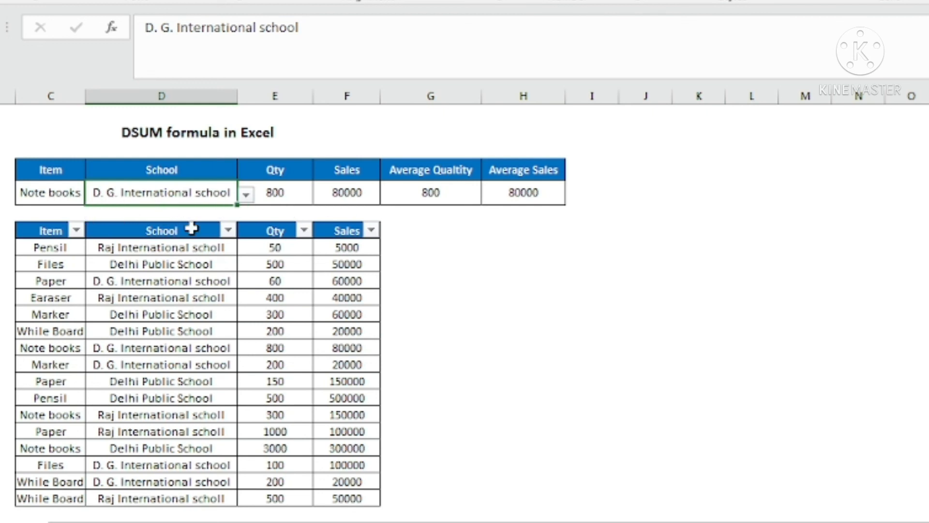
key("Delete")
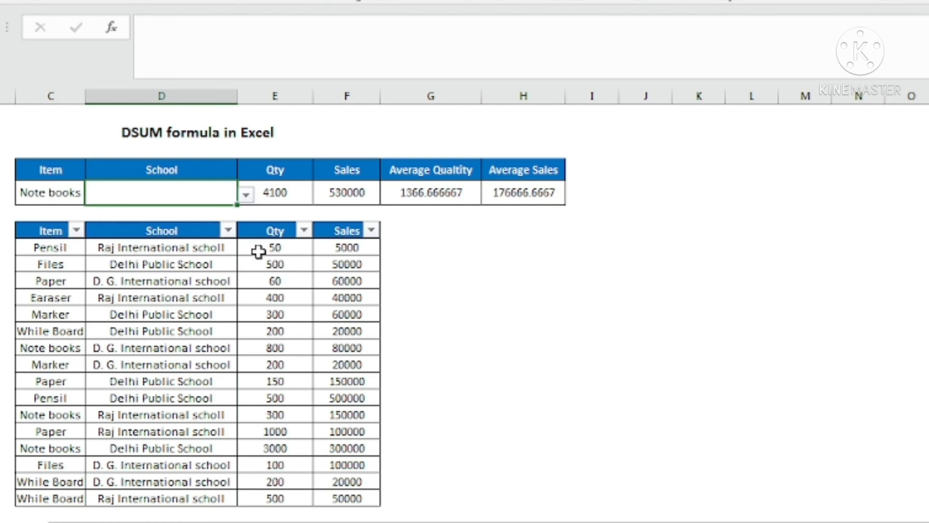
Step: Filter the data table's Item column to Note books and compare the average of the filtered Sales with H5
left_click(76, 231)
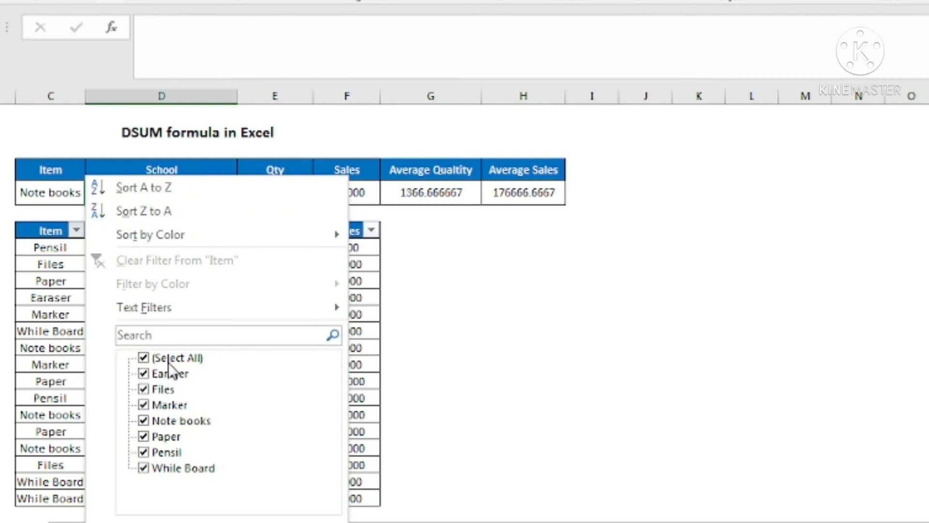
left_click(170, 358)
left_click(172, 420)
key("Escape")
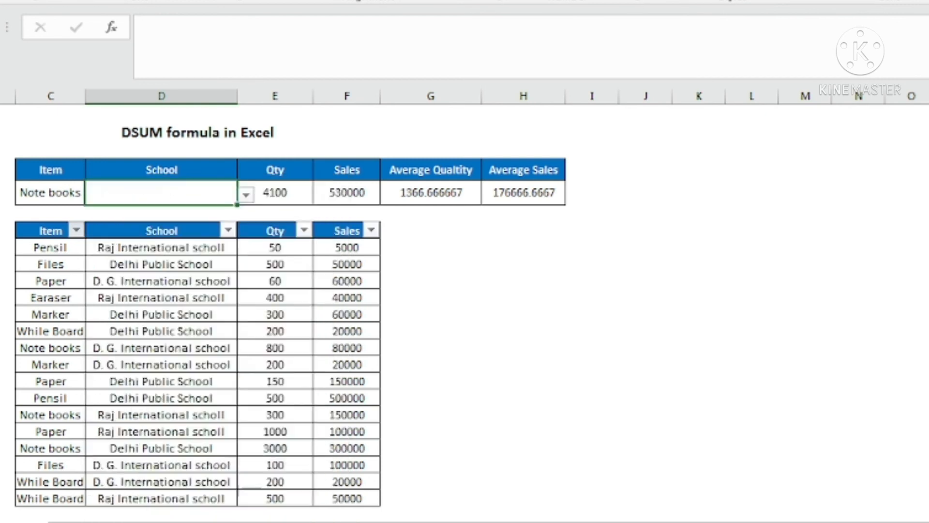
left_click_drag(355, 245, 355, 271)
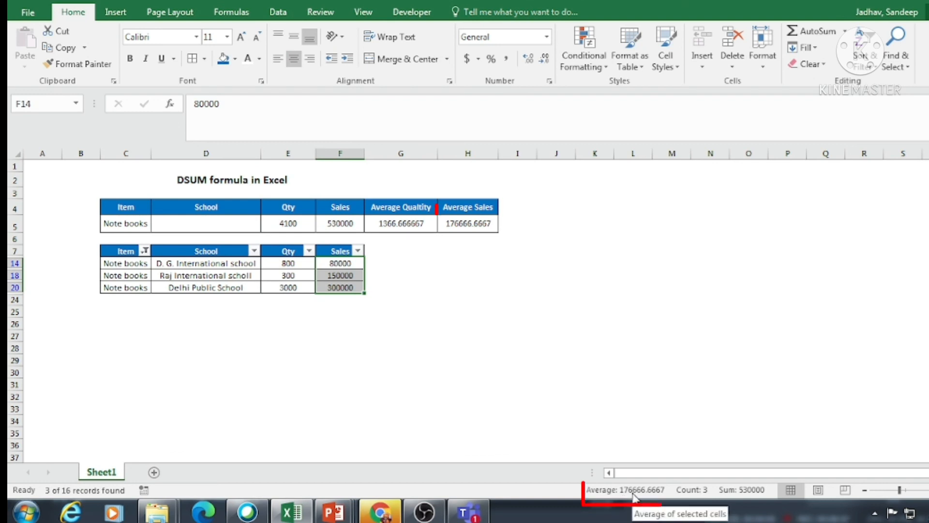
left_click(473, 228)
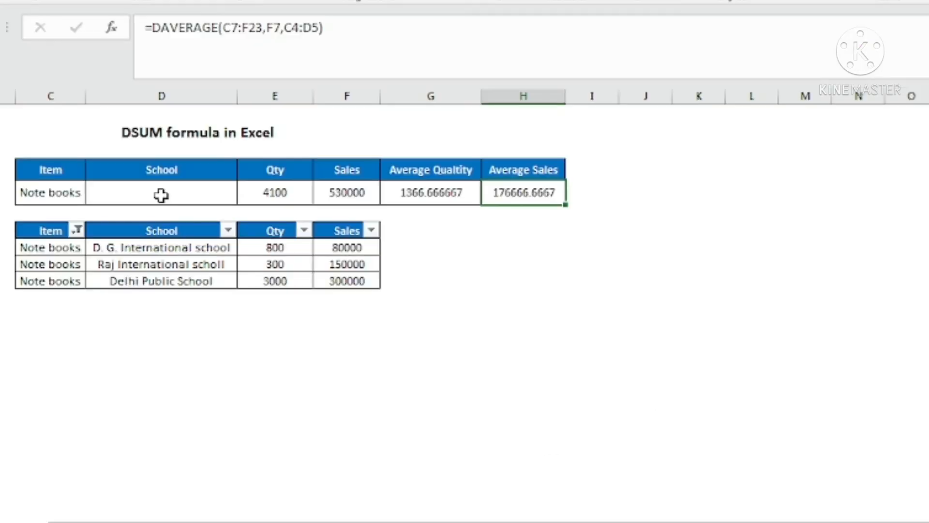
Step: Remove the Item filter from the data table and keep filtering enabled on its headers
left_click(206, 225)
left_click(110, 231)
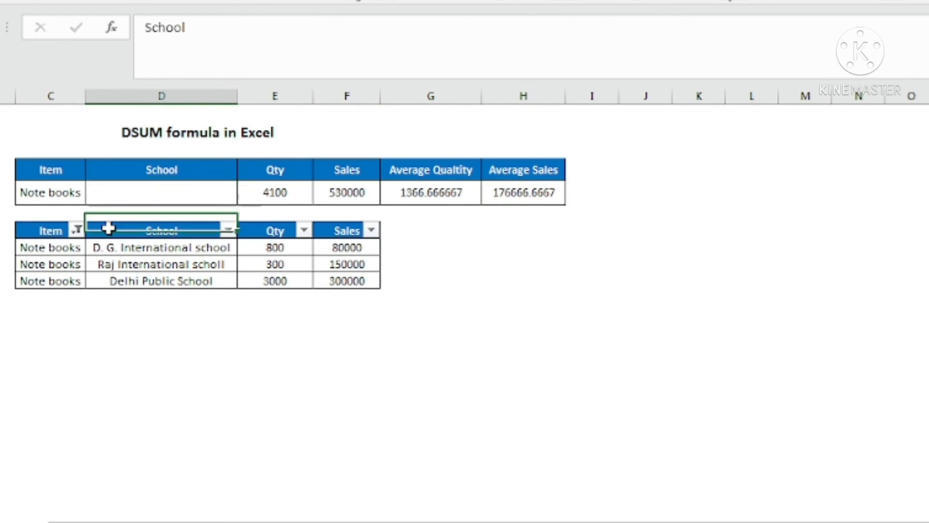
key("ctrl+shift+l")
key("ctrl+shift+l")
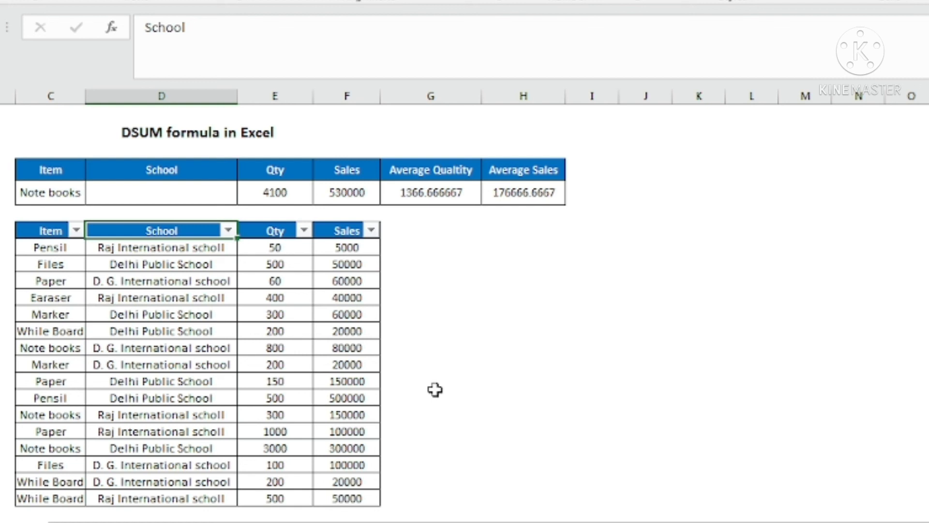
left_click(73, 297)
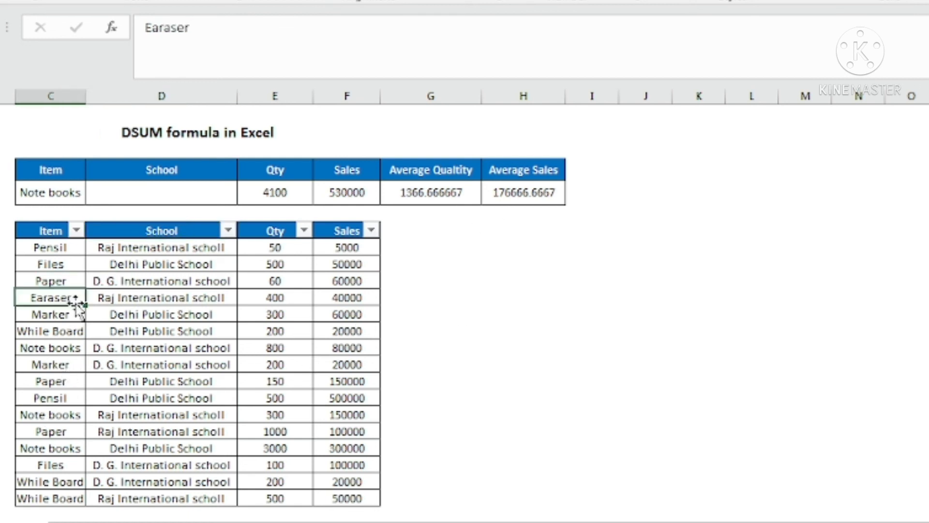
left_click(155, 294)
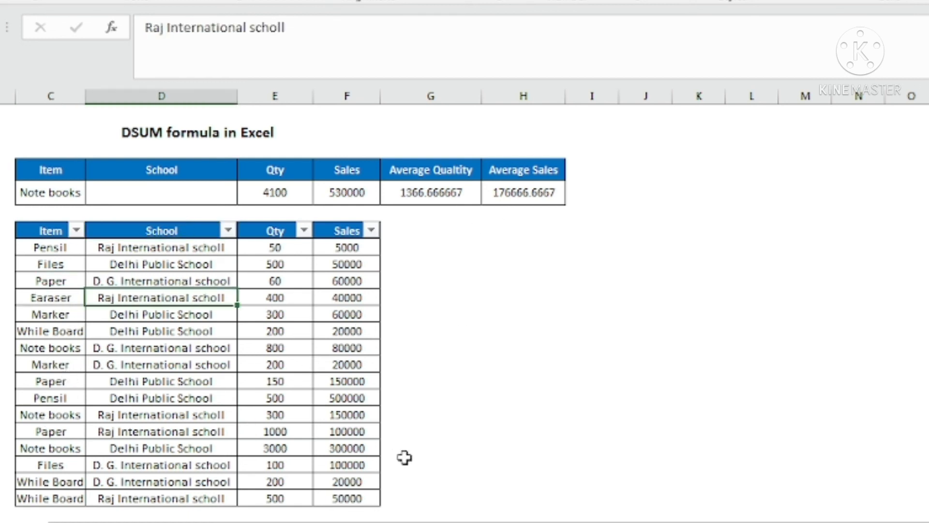